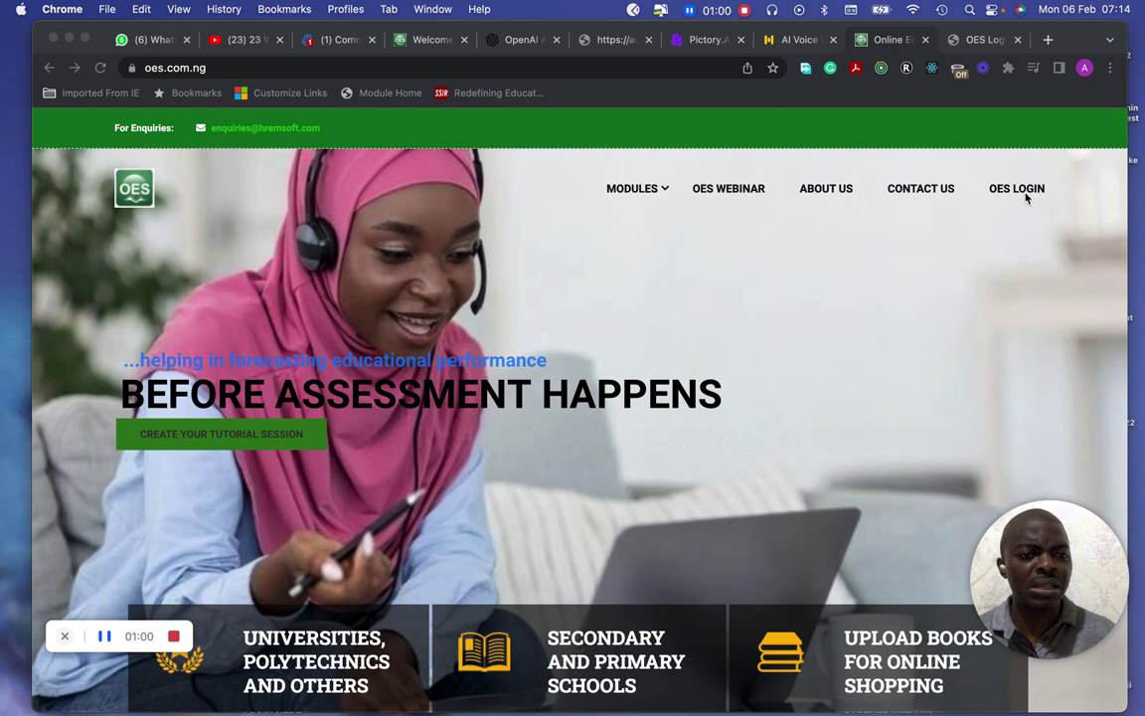
- Switch to the OES login page and complete the robot check for the prefilled administrator account
click(887, 42)
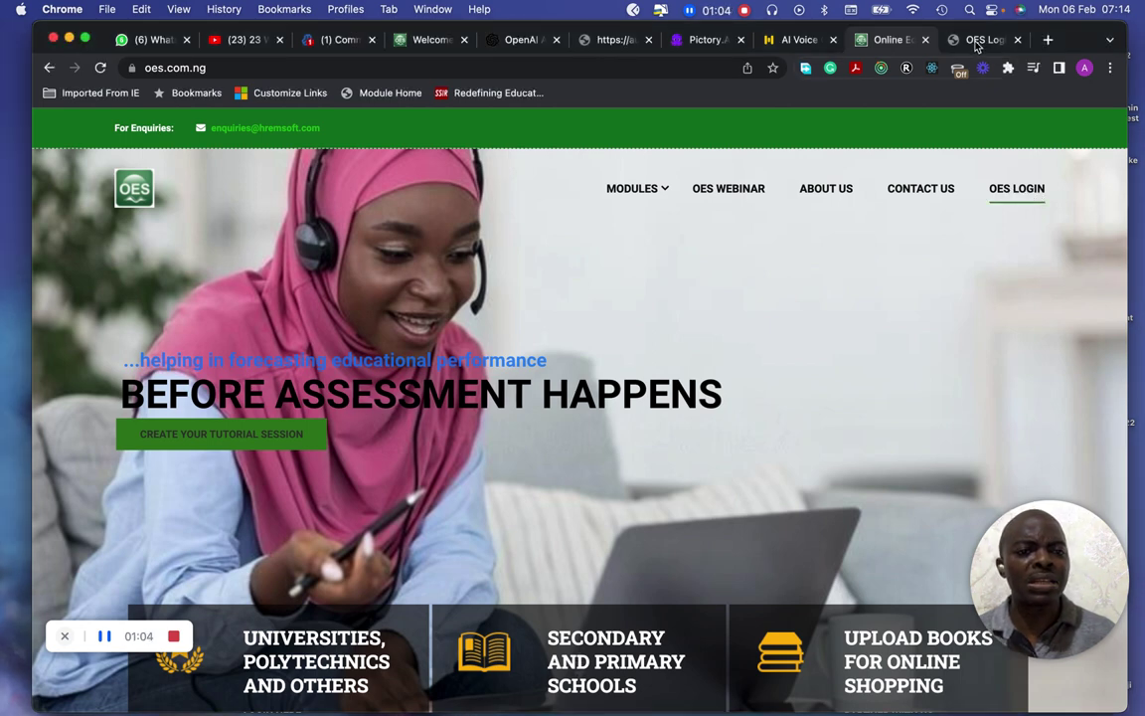
click(977, 41)
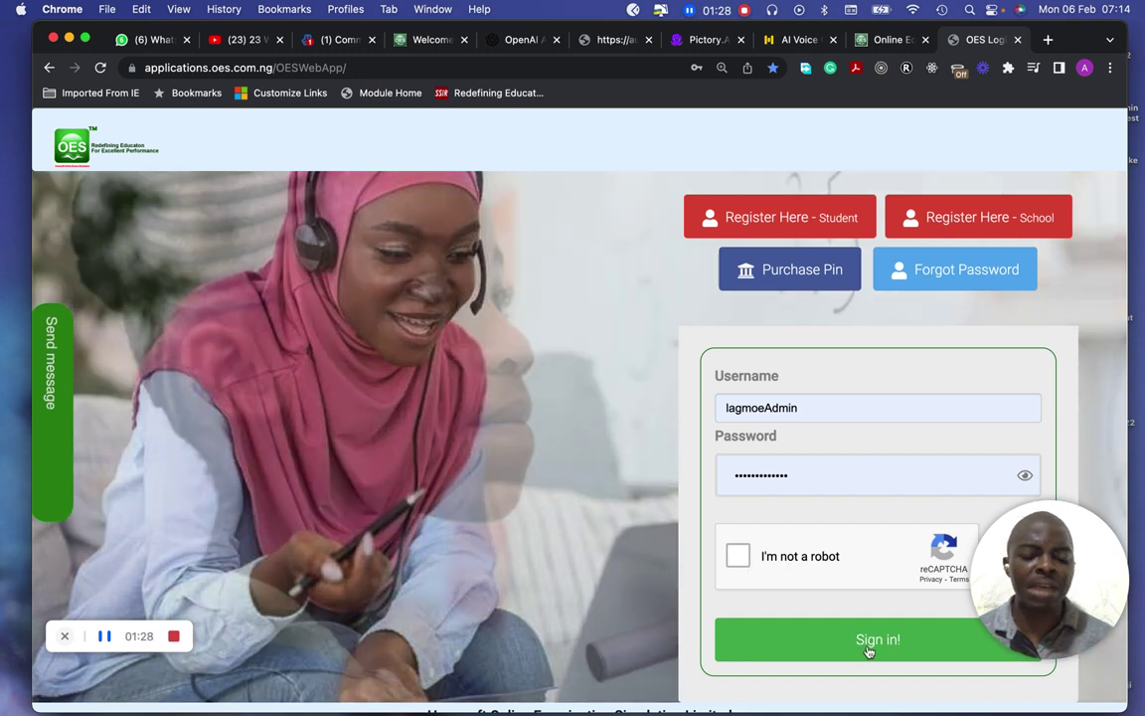
click(866, 646)
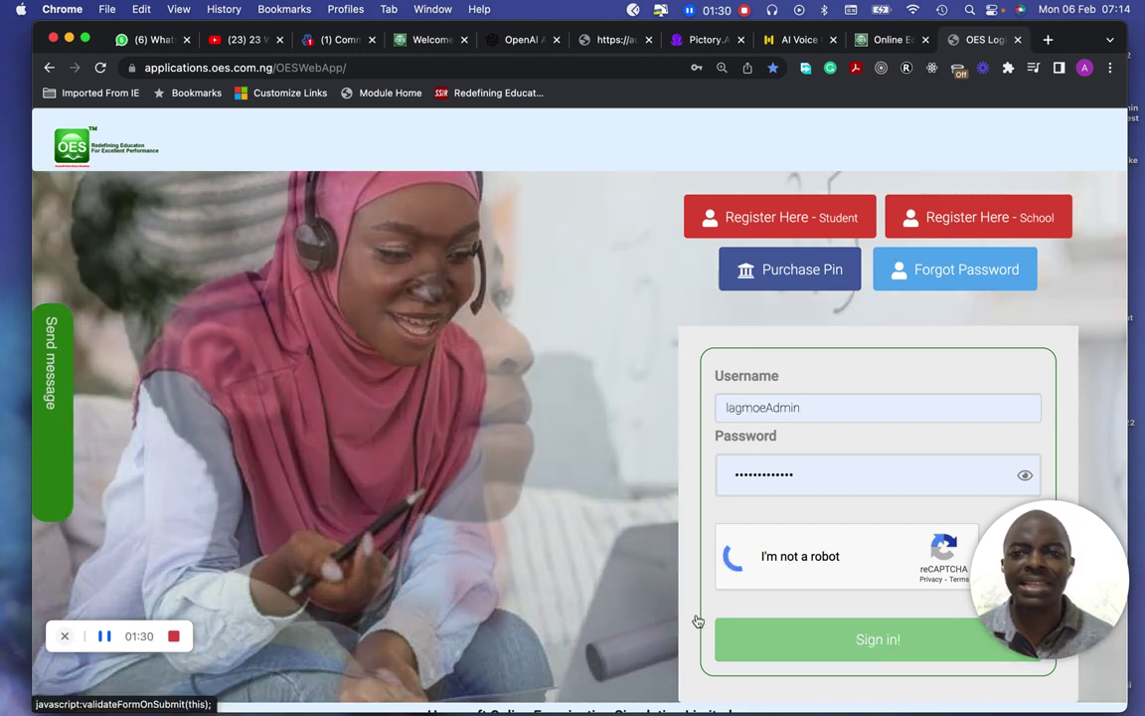
- Switch to the already open OES dashboard, expand School Management and try to open bulk user creation
click(409, 44)
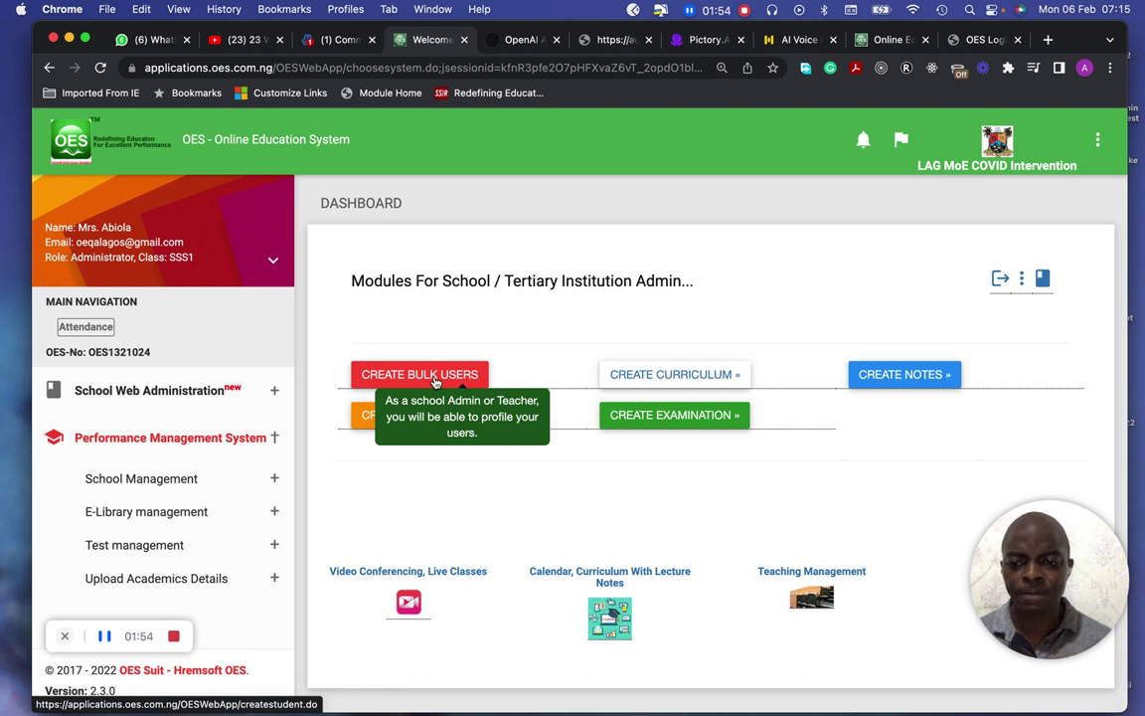
click(276, 479)
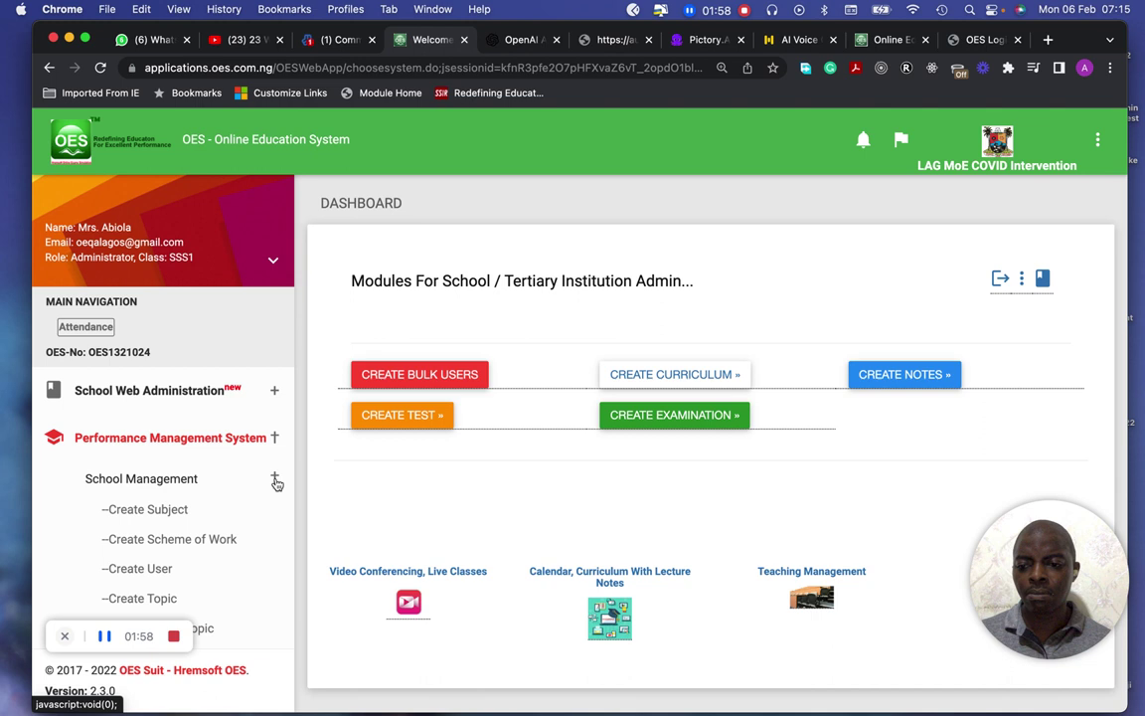
scroll(235, 550, down, 2)
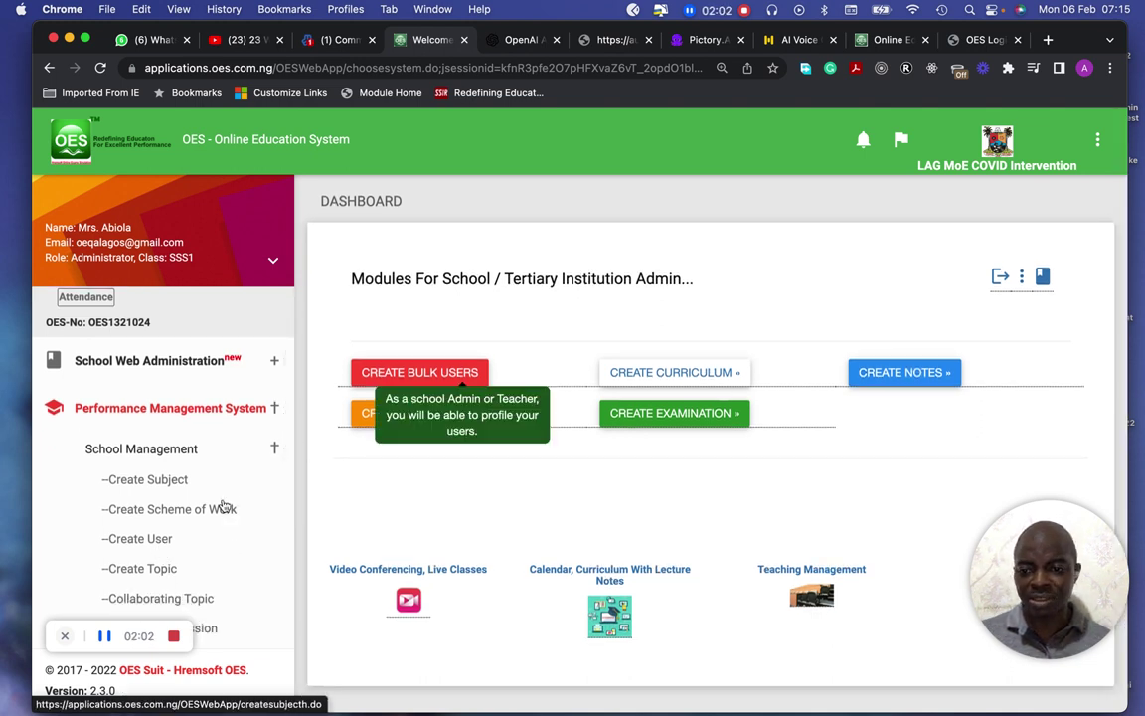
click(433, 372)
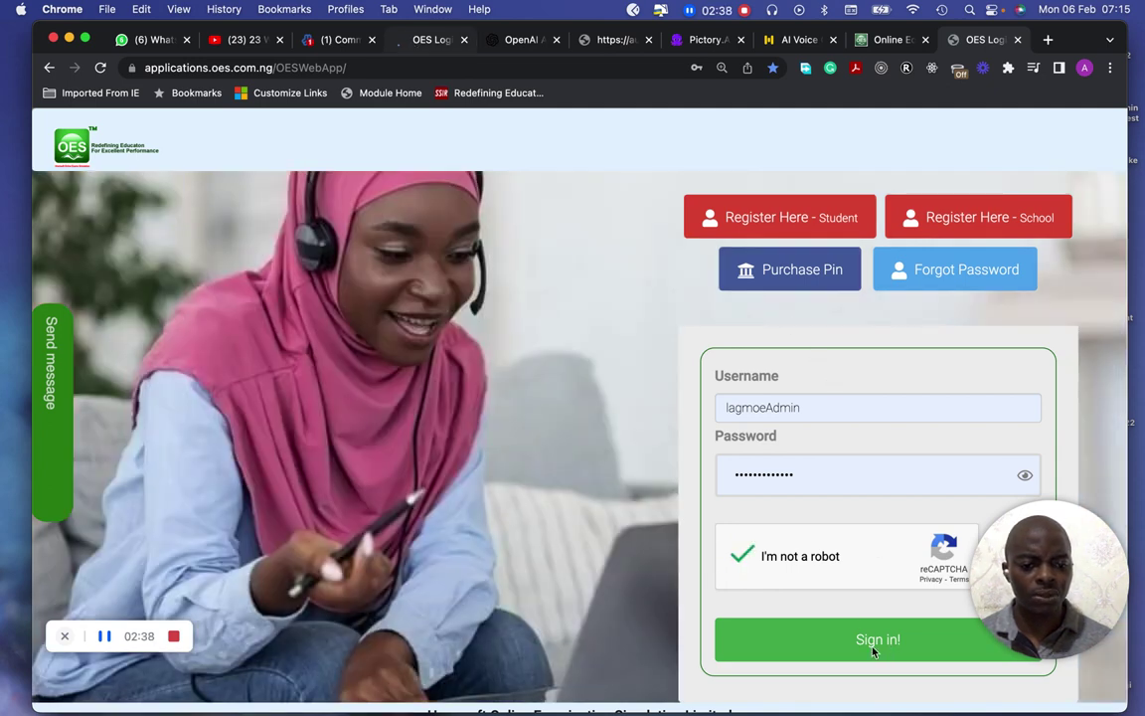
- Sign in with the prefilled administrator account and open the bulk user creation page from the dashboard
click(869, 649)
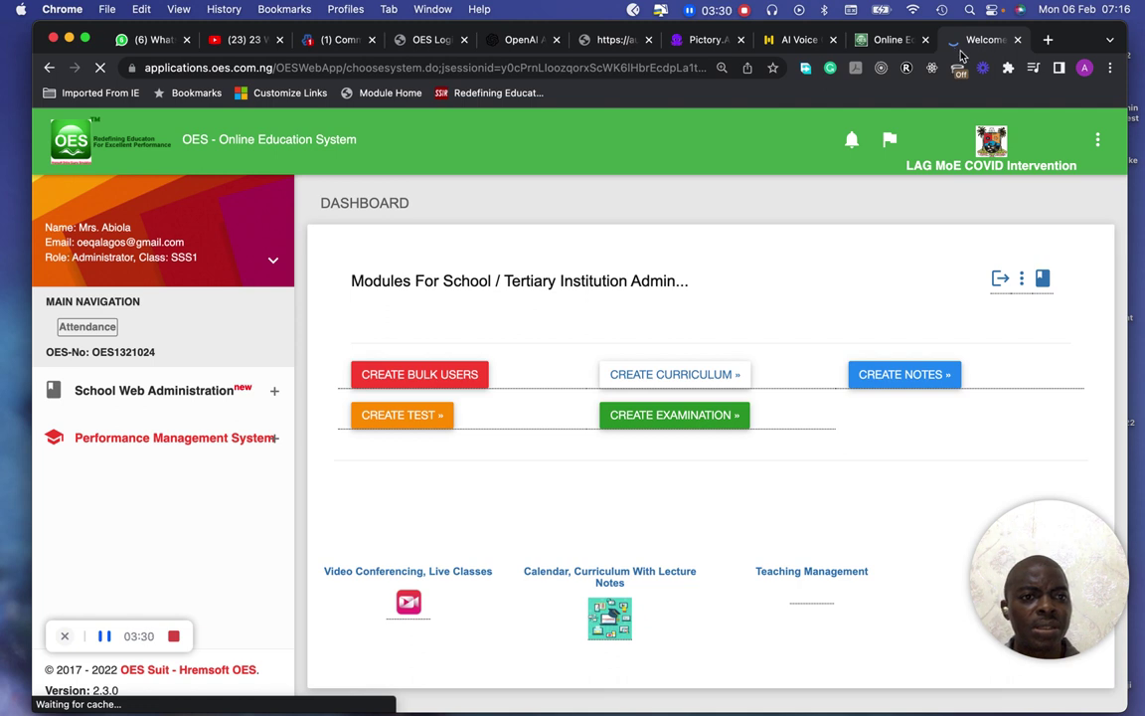
click(274, 440)
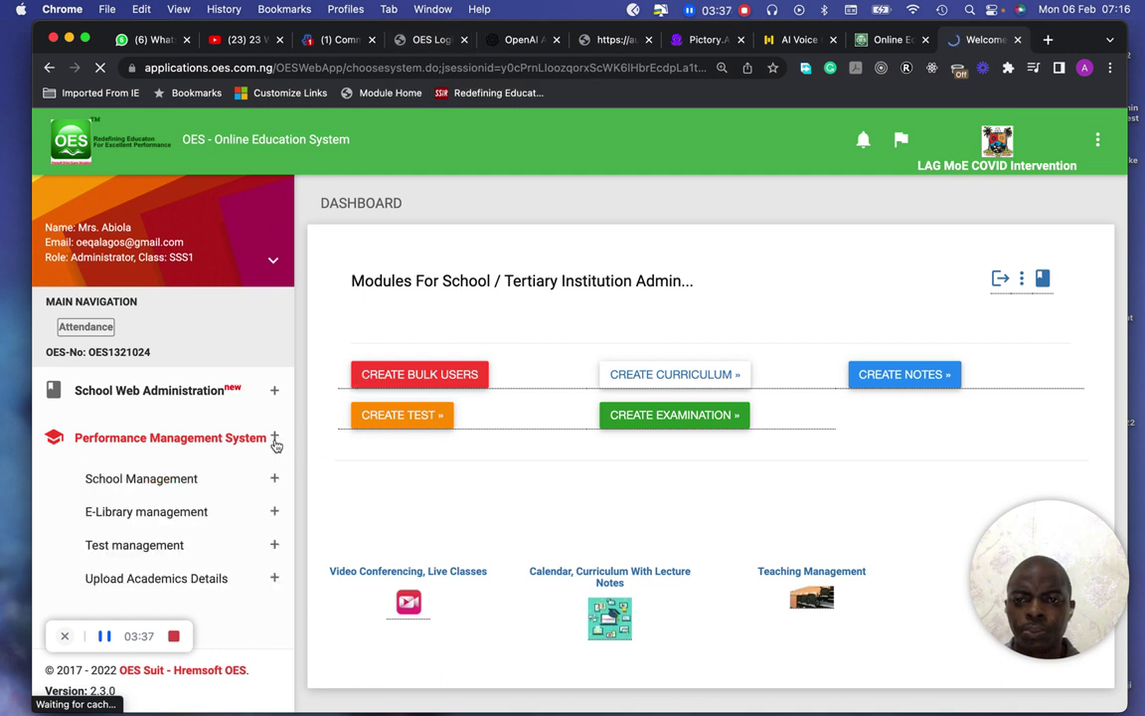
click(413, 383)
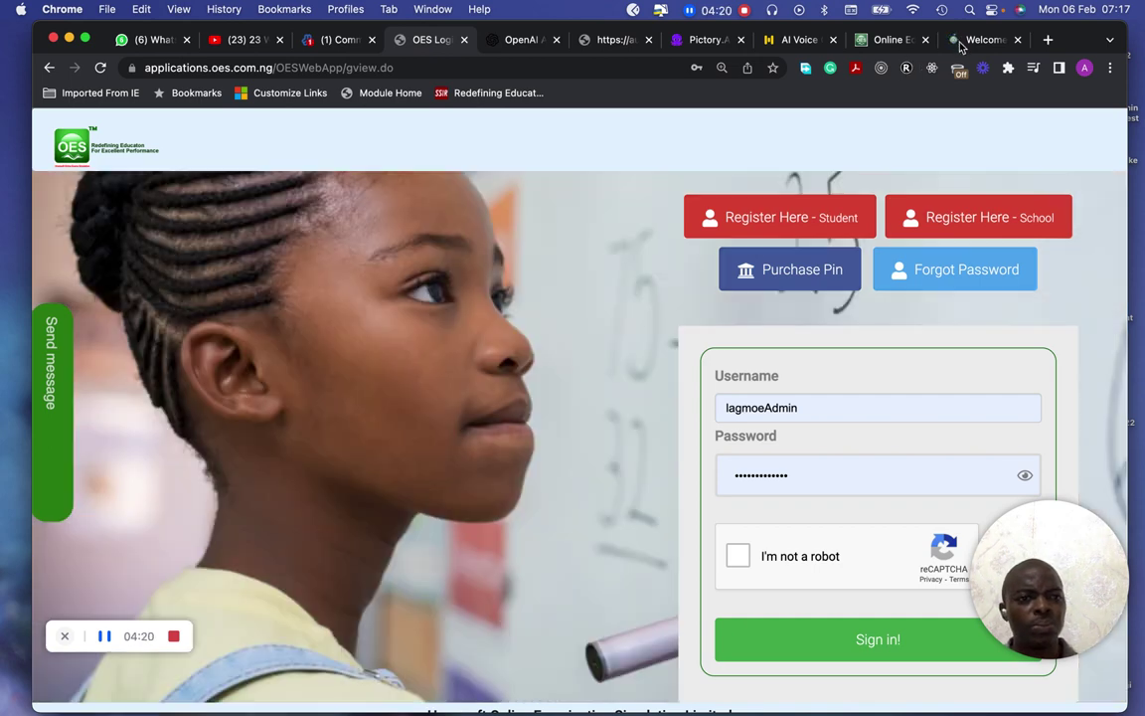
click(960, 42)
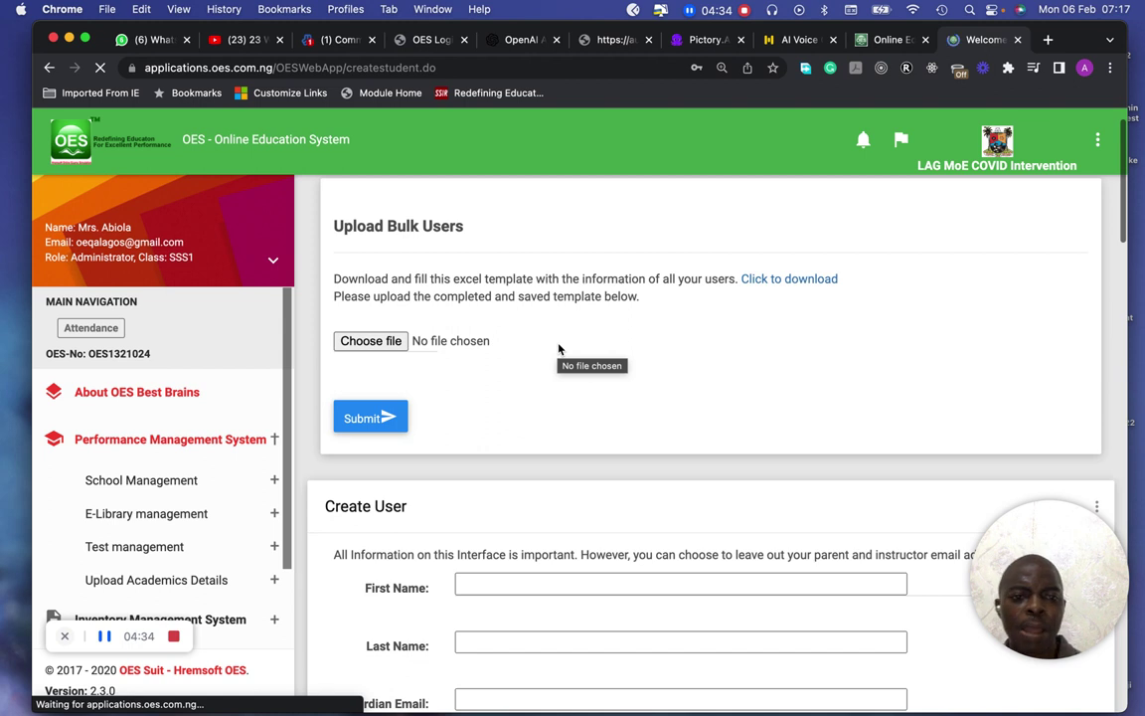
- Examine the Upload Bulk Users section with its Excel template link, and the personal detail fields of the Create User form
click(765, 282)
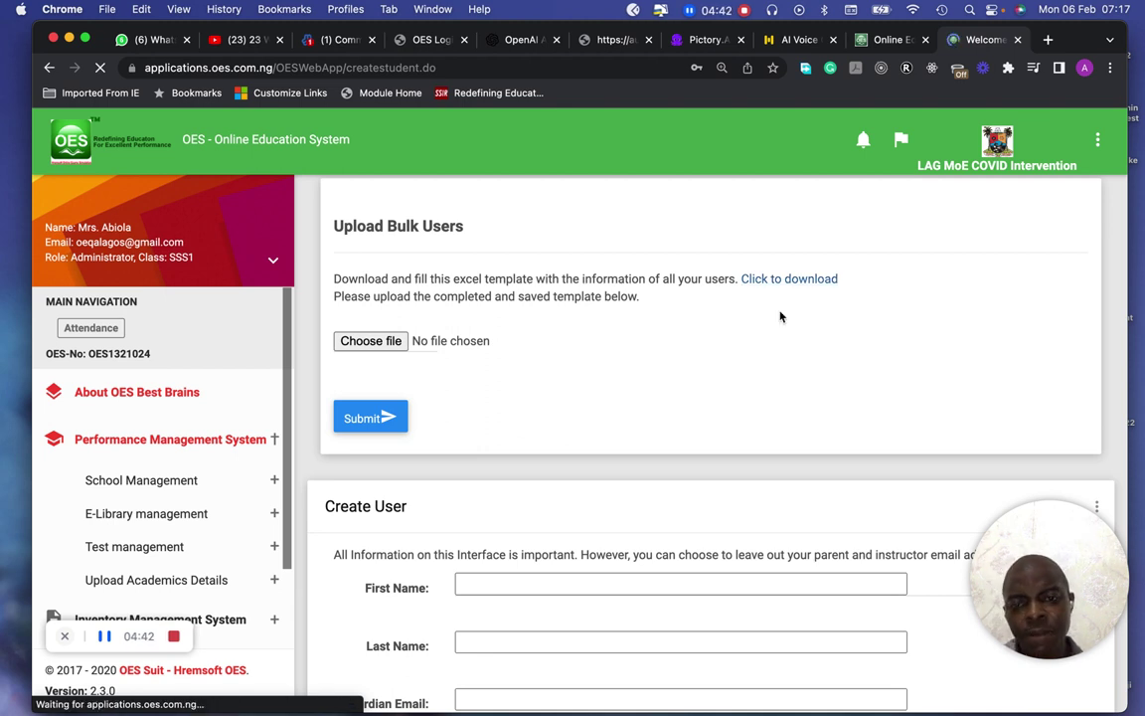
scroll(756, 488, down, 8)
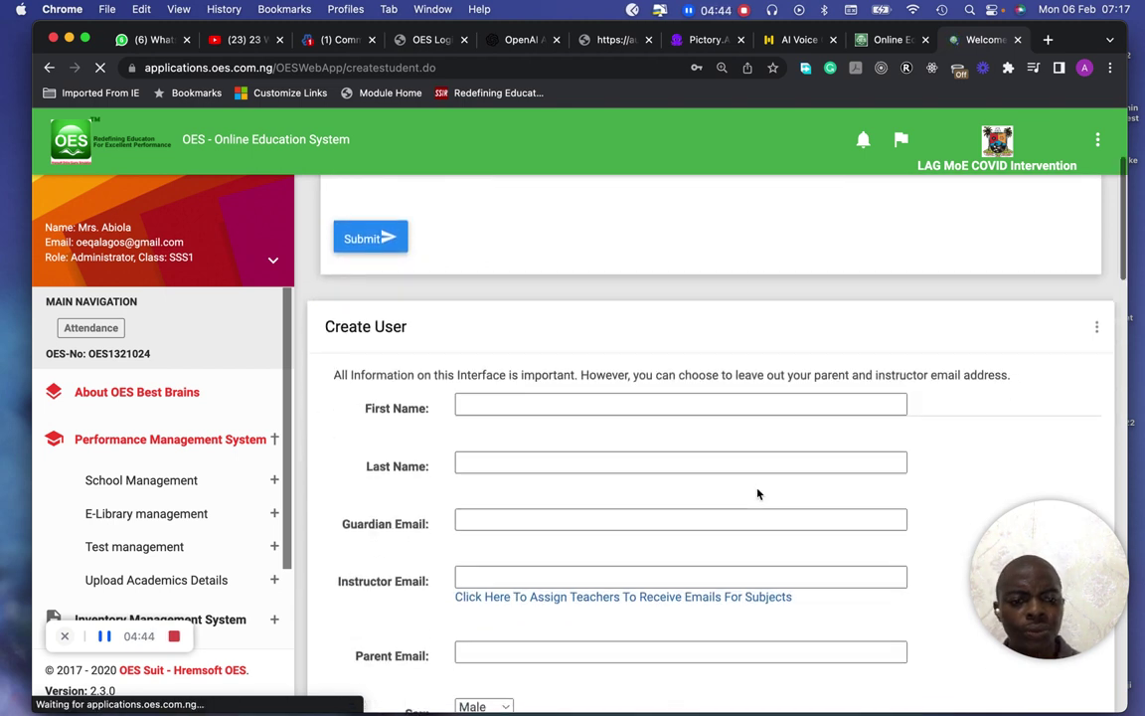
scroll(756, 488, up, 3)
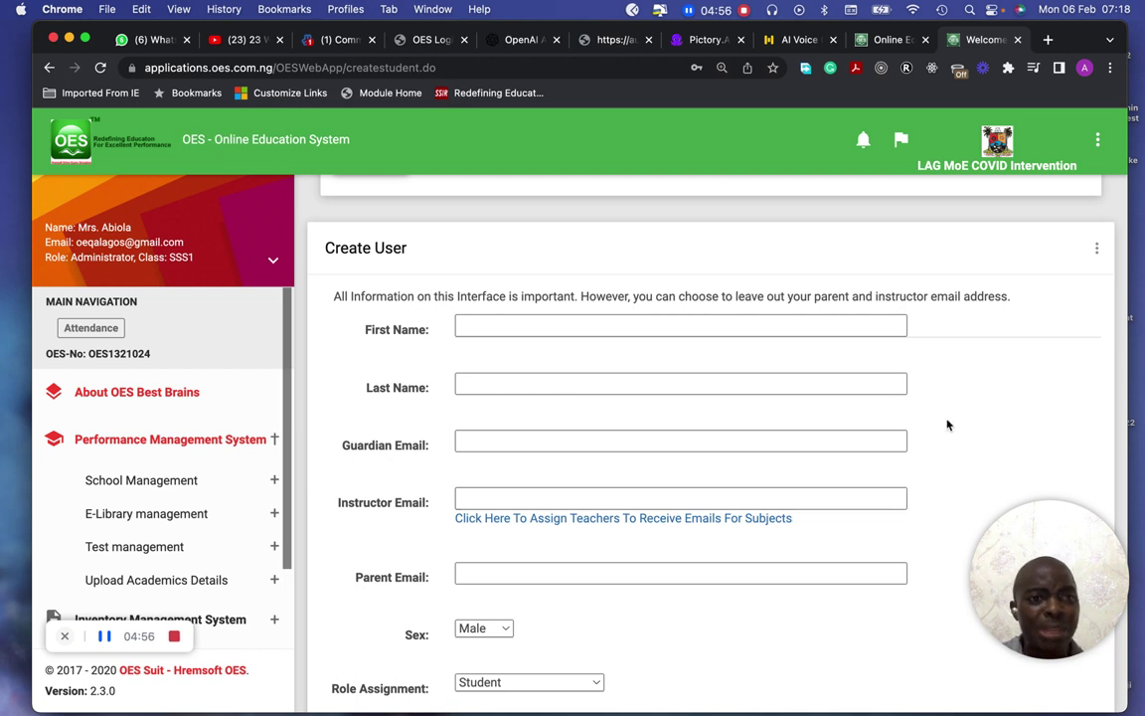
scroll(746, 547, down, 5)
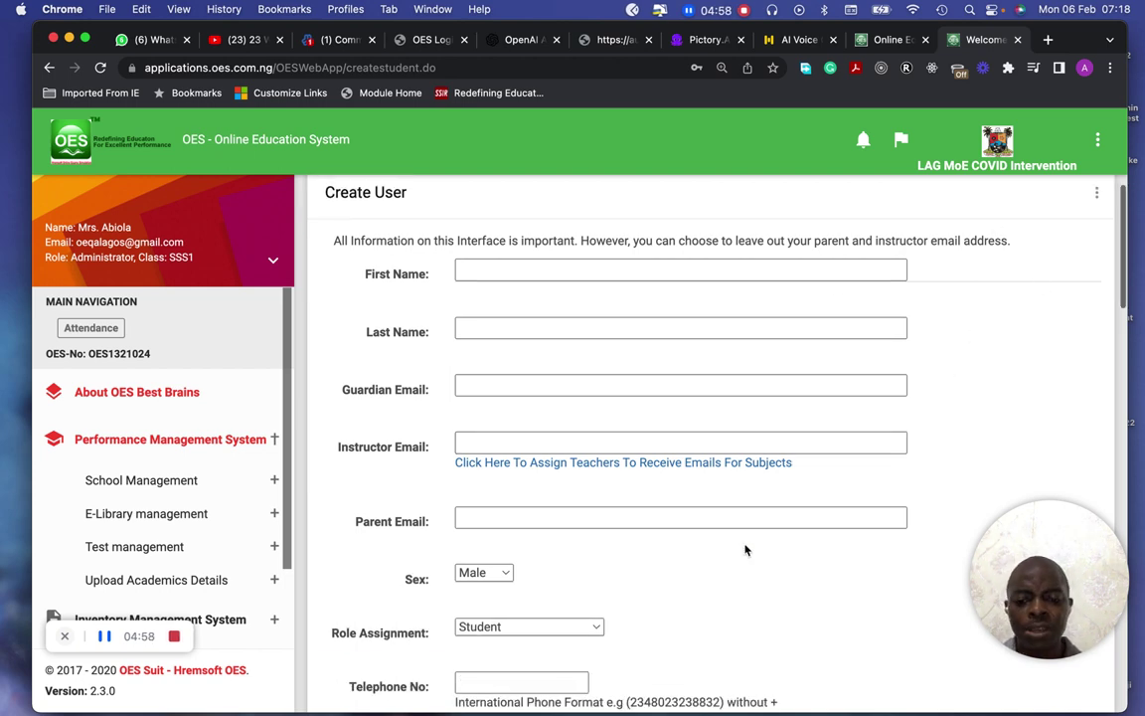
scroll(747, 547, down, 6)
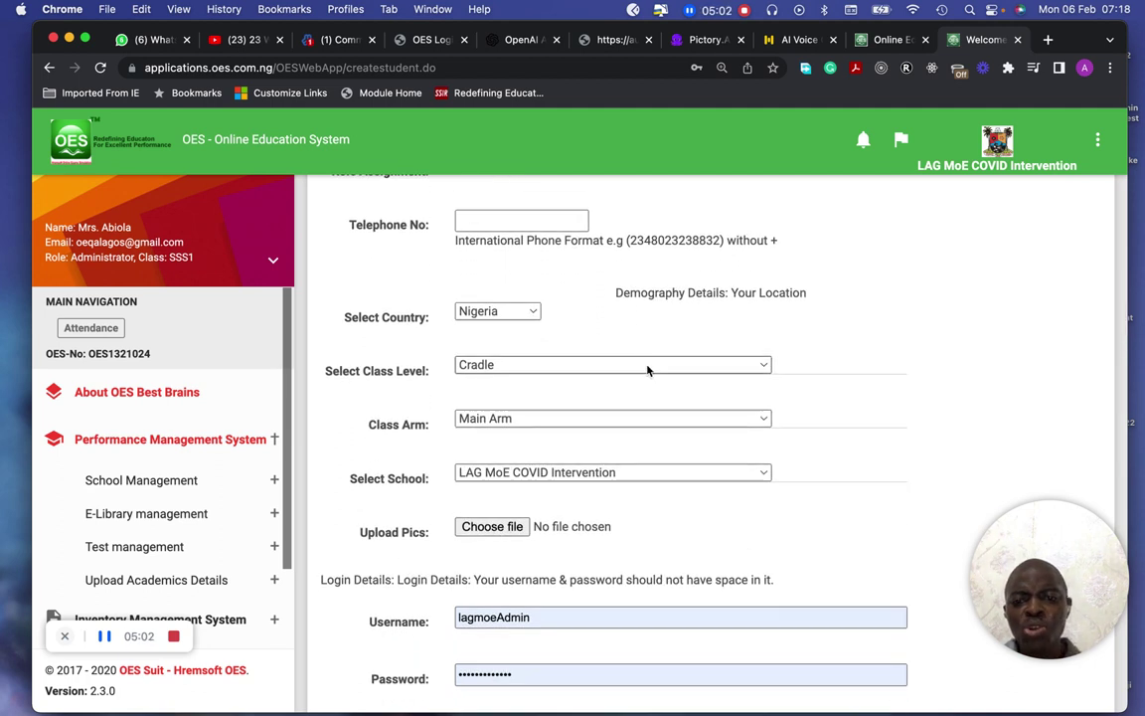
- View the available class levels in the Create User form and dismiss the username alert
click(647, 371)
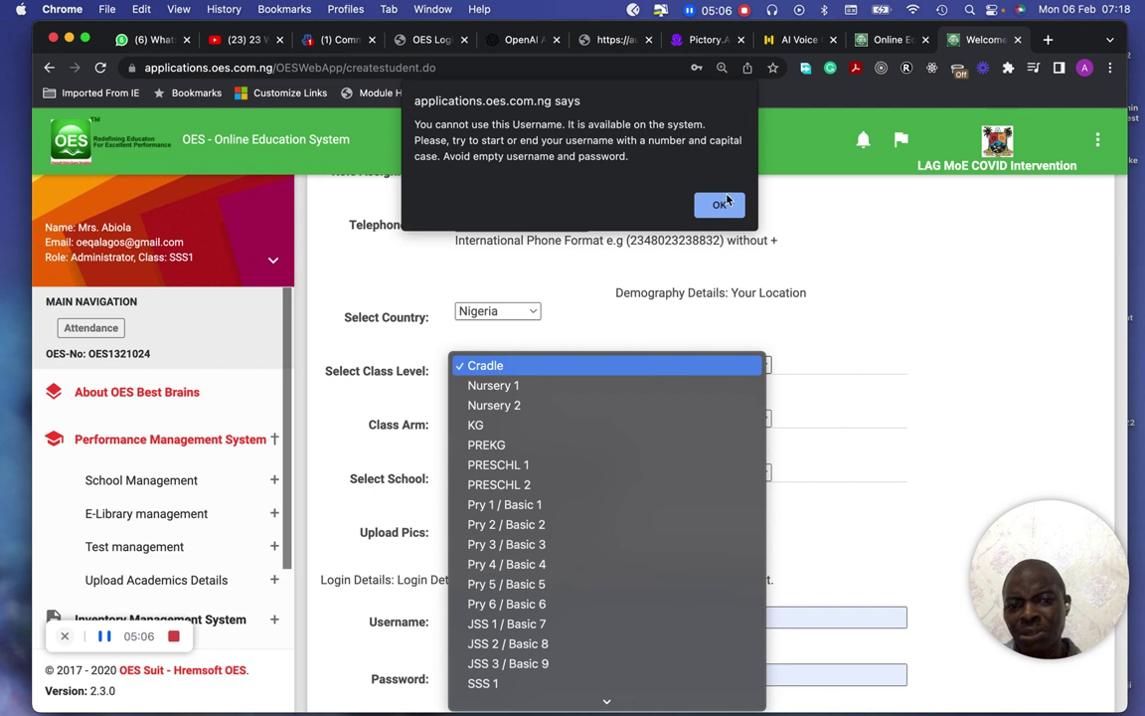
click(726, 204)
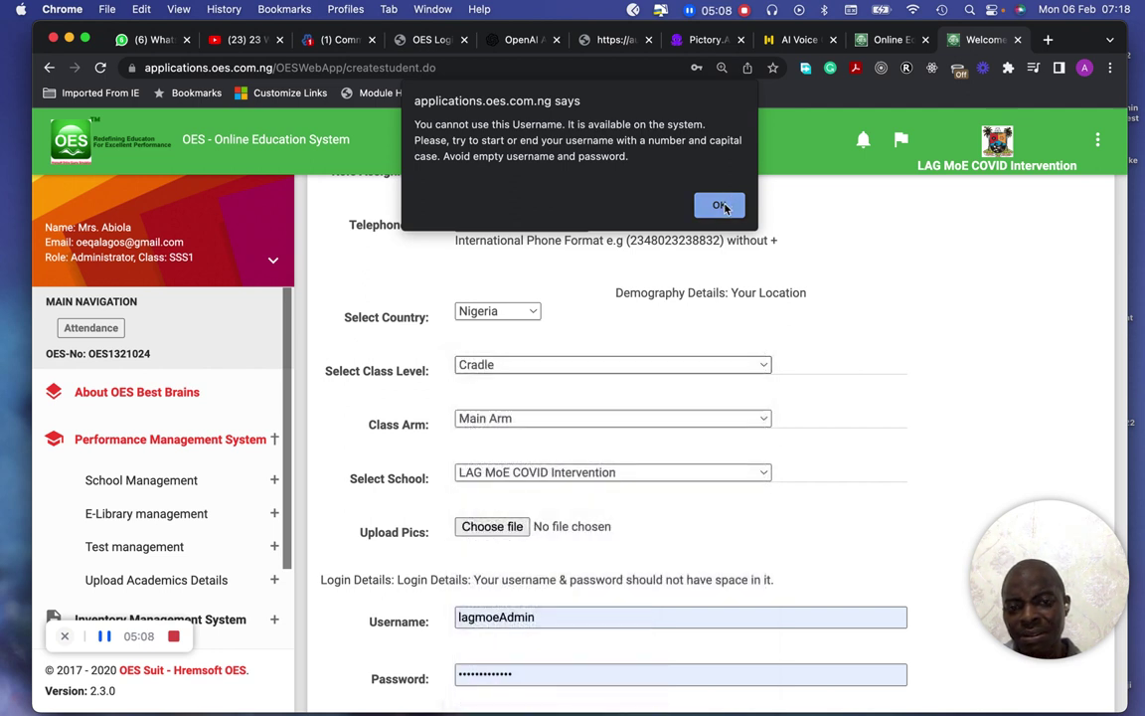
click(723, 206)
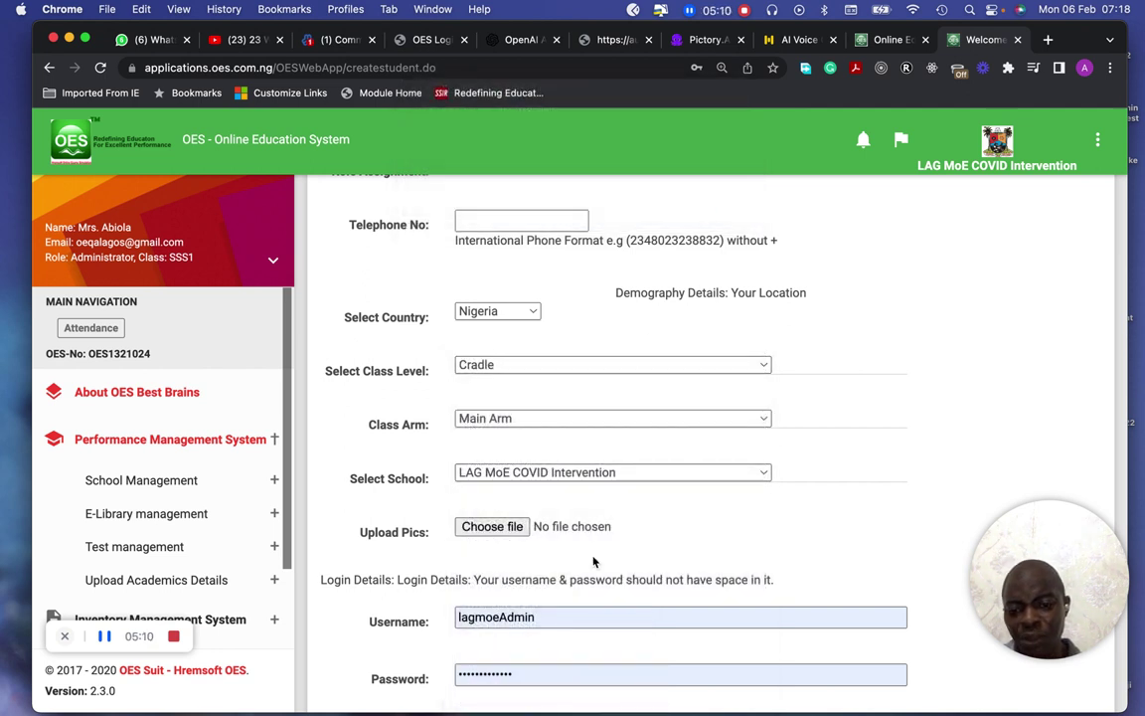
- Inspect the prefilled username in the Login Details section and dismiss the username alert
scroll(608, 554, down, 8)
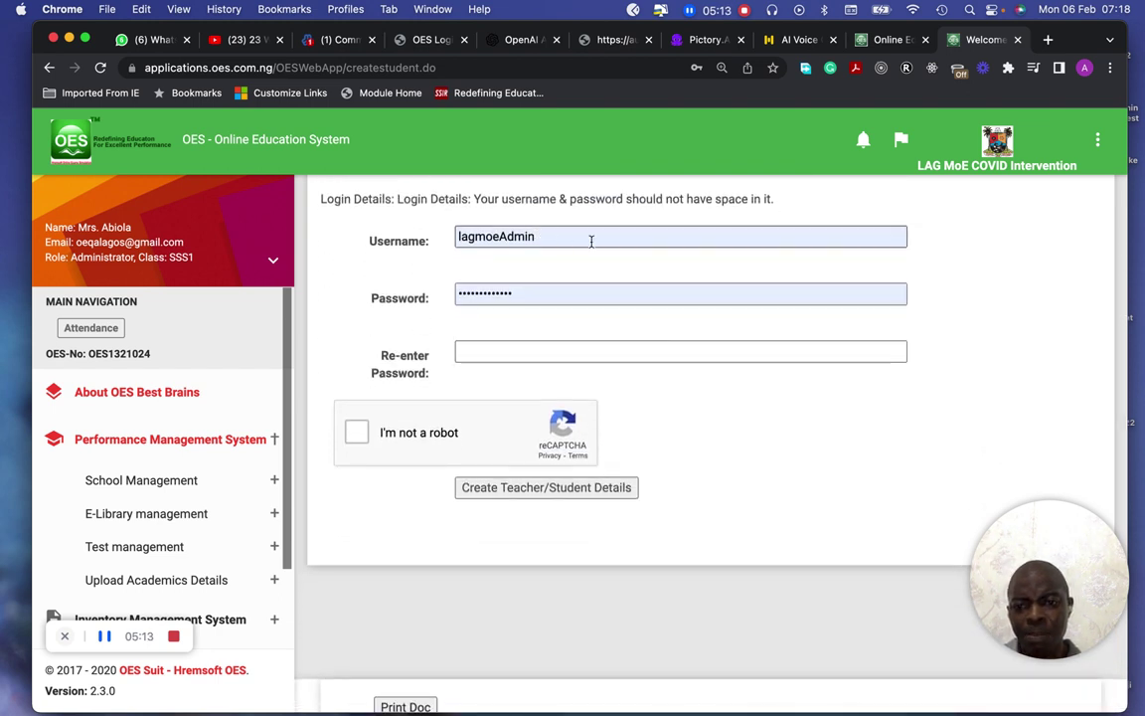
double_click(568, 239)
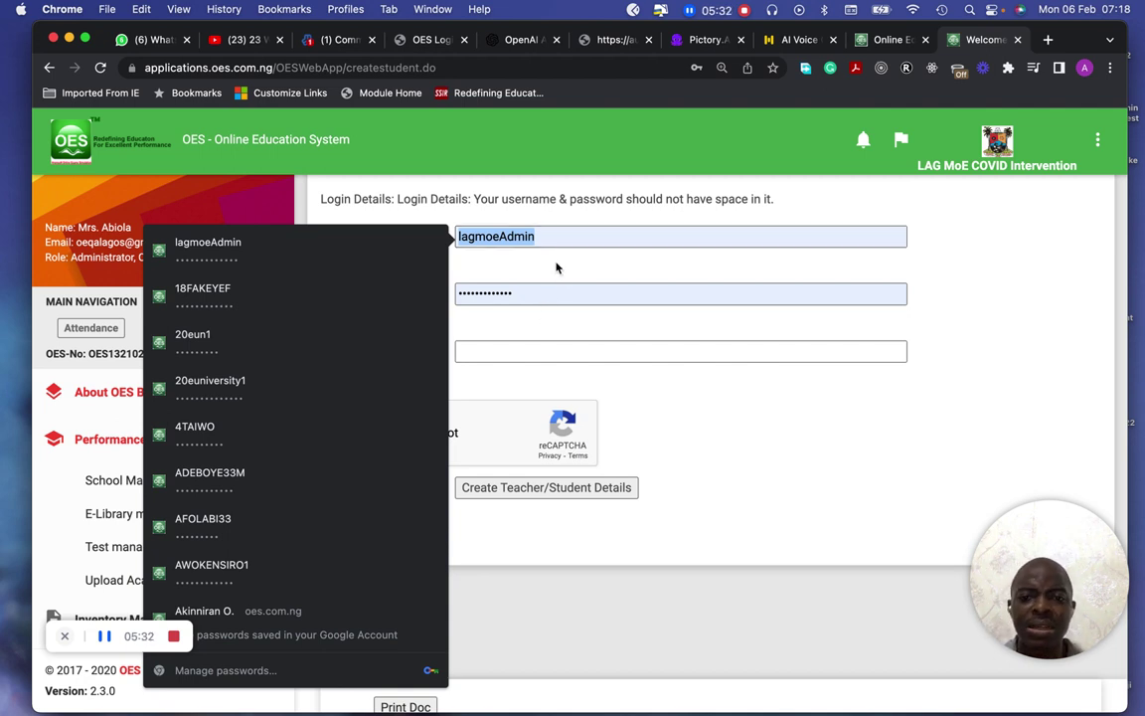
click(596, 237)
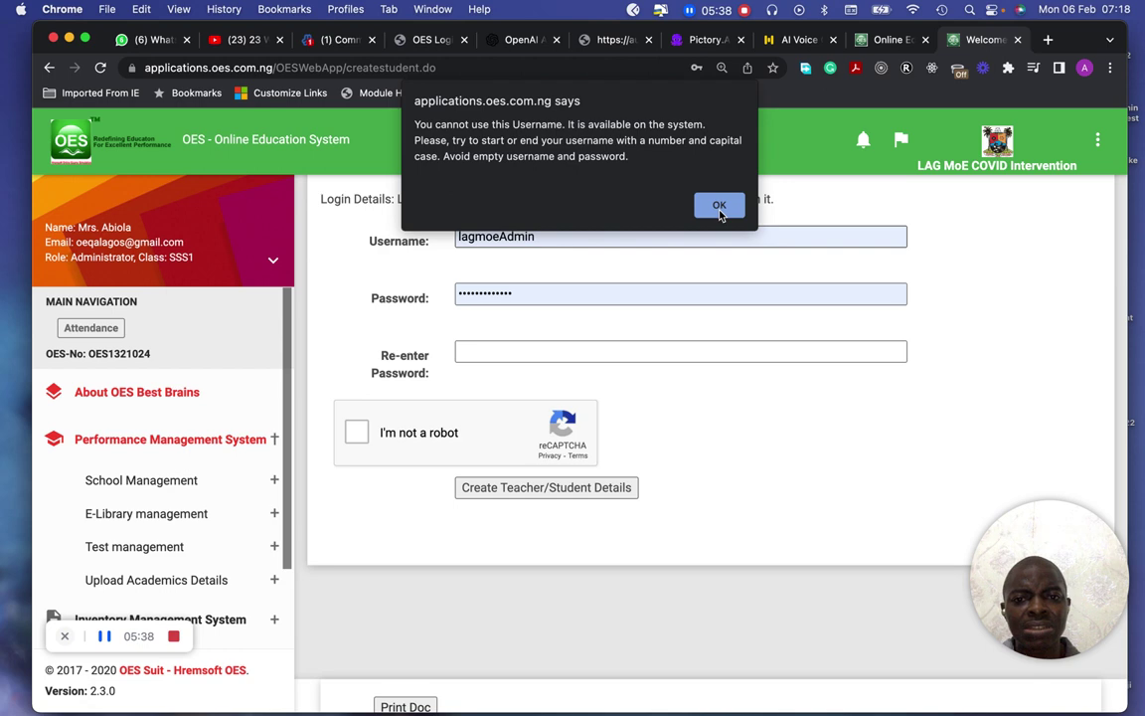
click(719, 211)
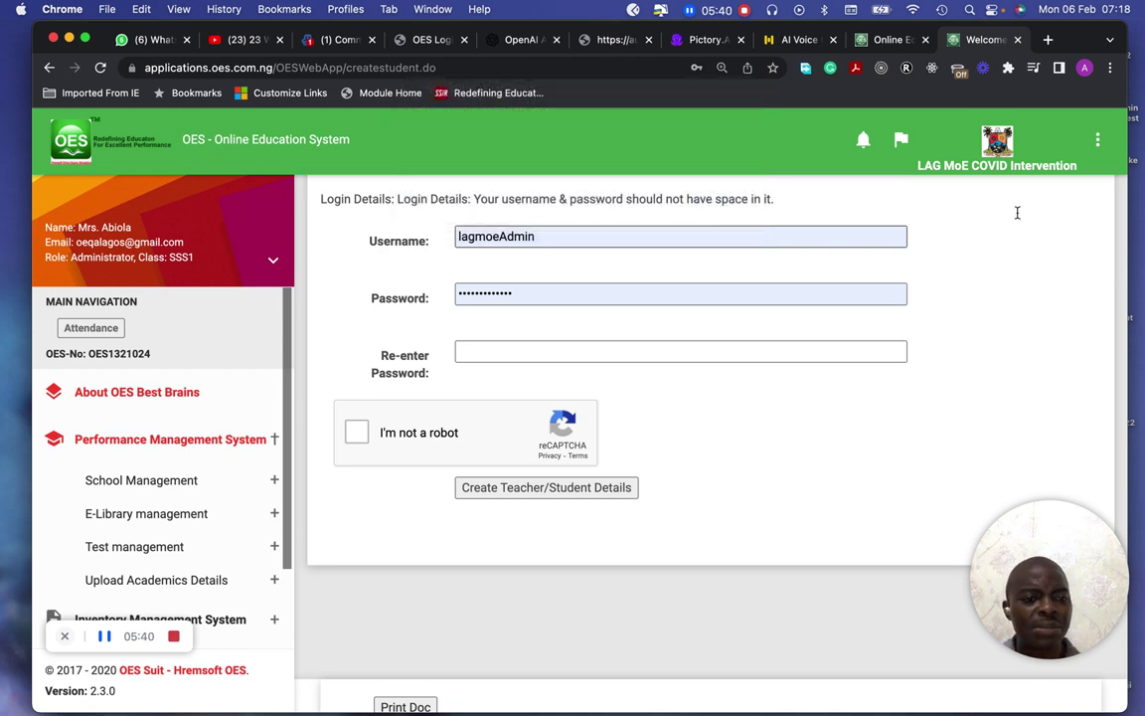
- Review the Create User form from its beginning, checking the Parent Email and Instructor Email fields
scroll(1017, 216, up, 10)
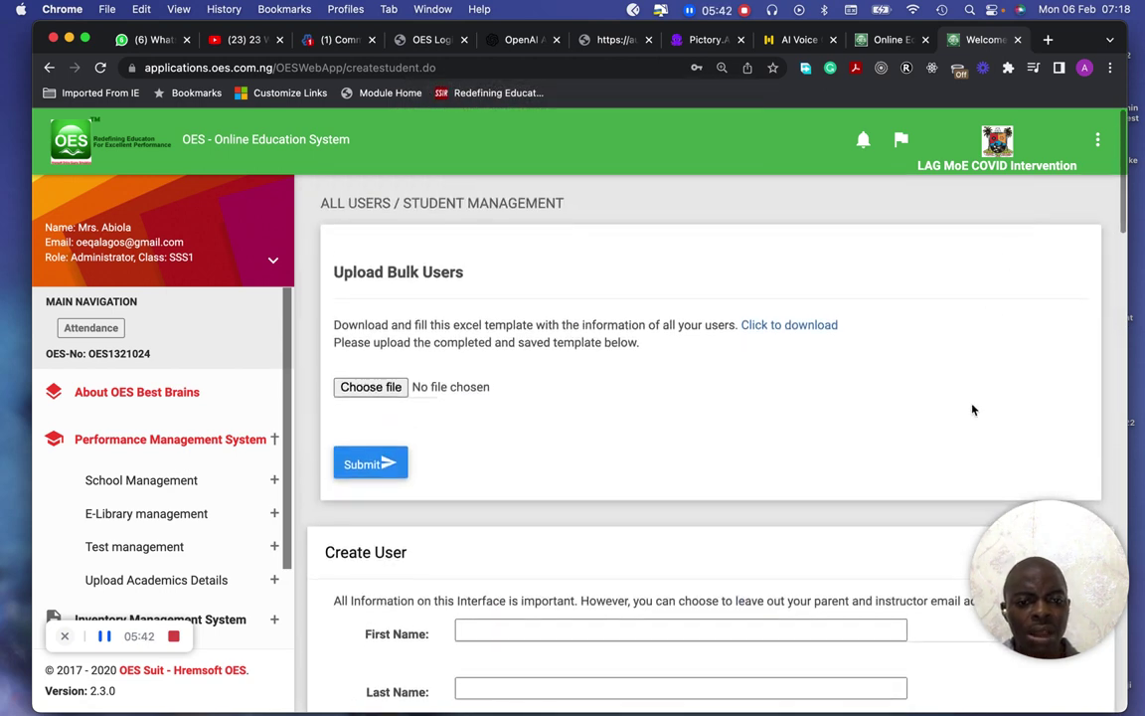
scroll(899, 408, down, 3)
scroll(973, 408, down, 2)
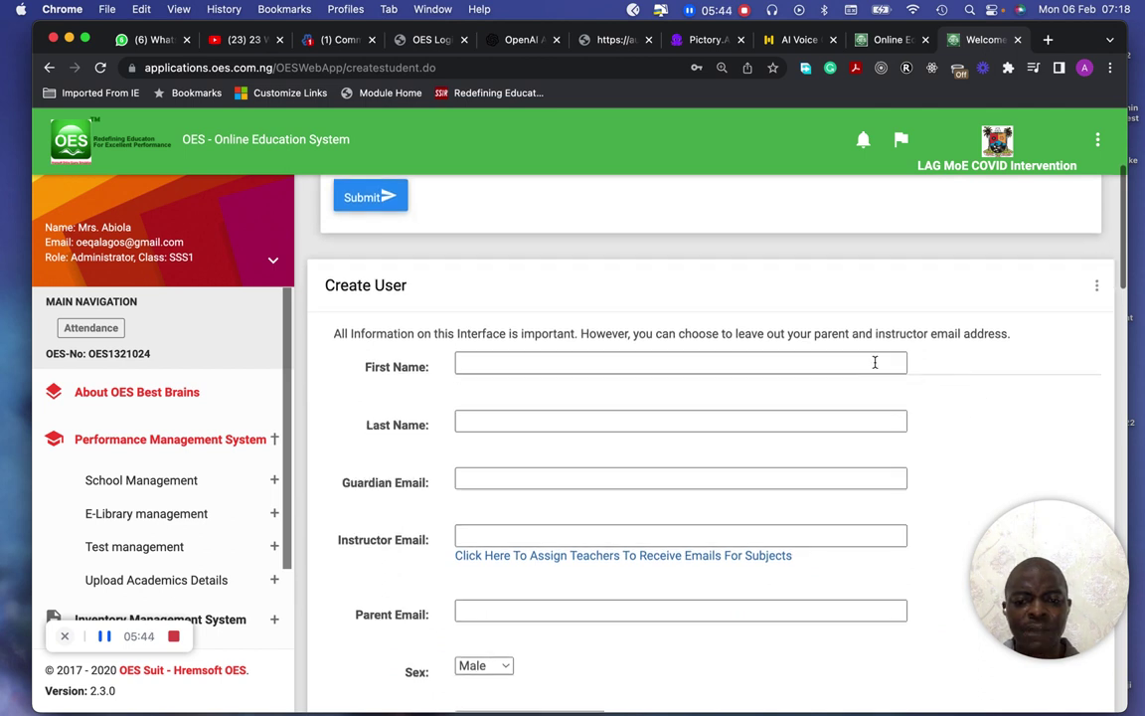
scroll(856, 361, down, 5)
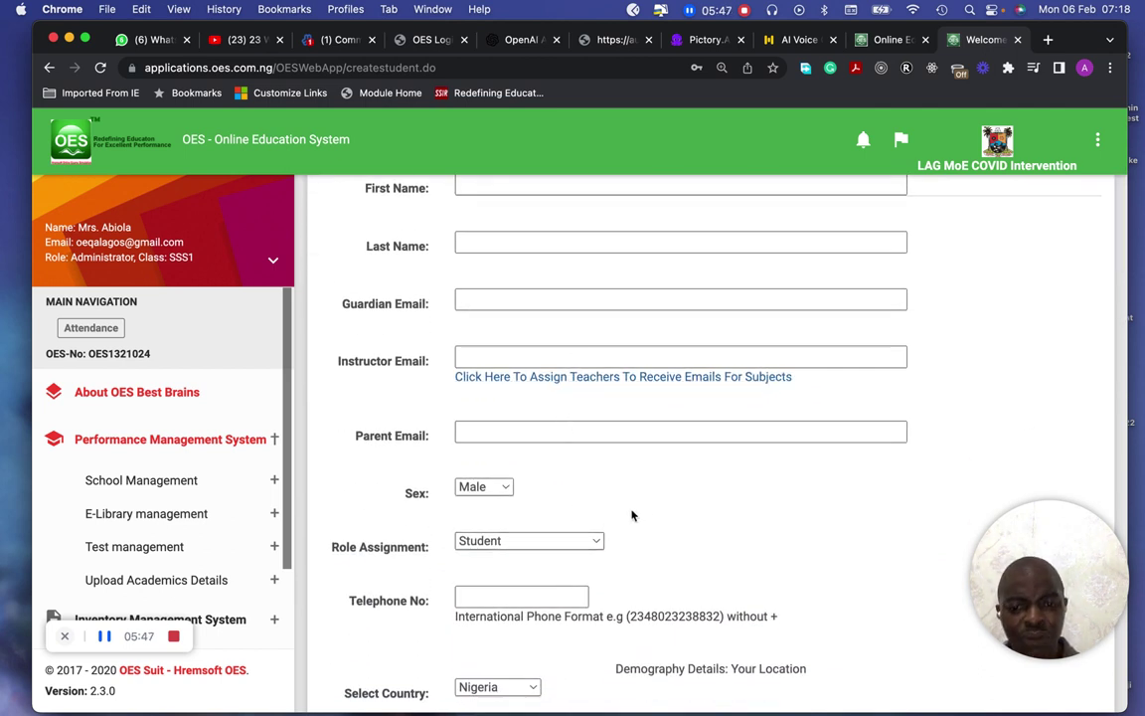
click(650, 429)
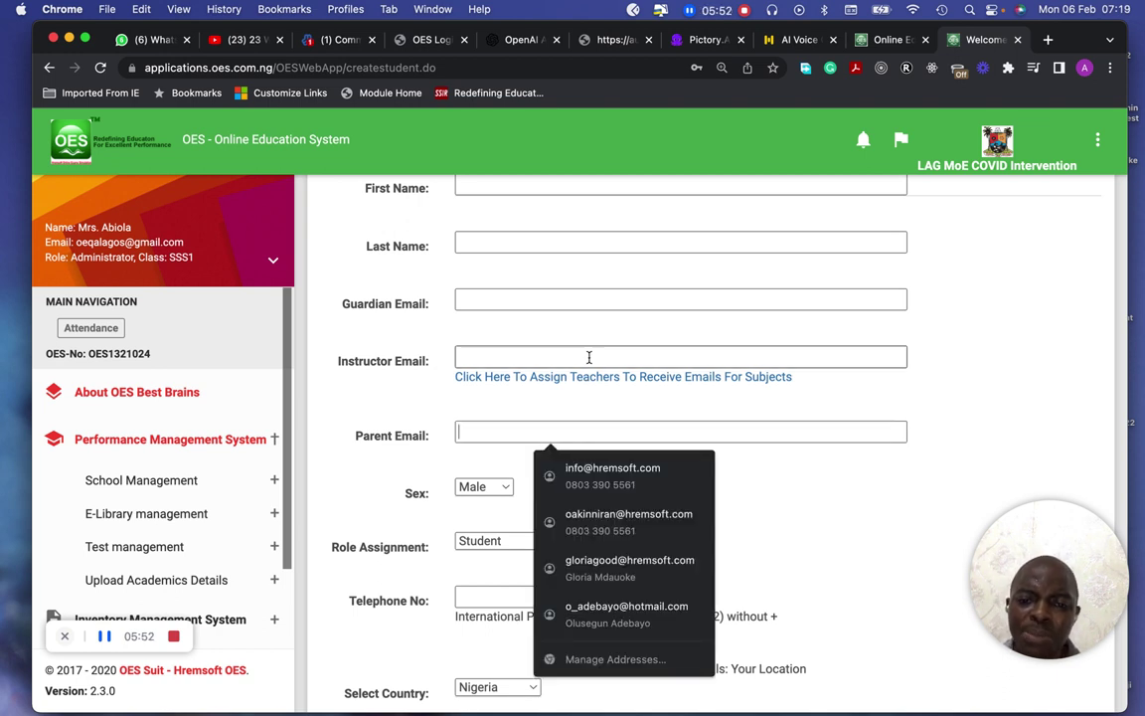
click(589, 358)
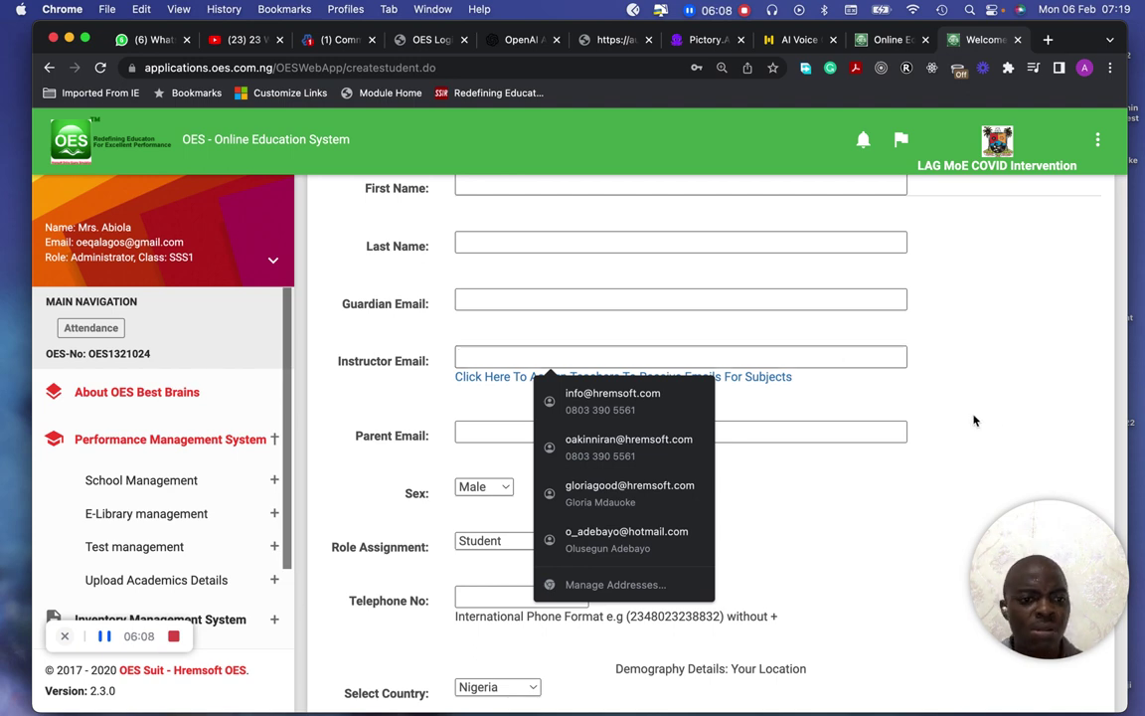
- View the available Role Assignment options in the Create User form while leaving the role set to Student
scroll(971, 415, down, 3)
scroll(974, 420, down, 1)
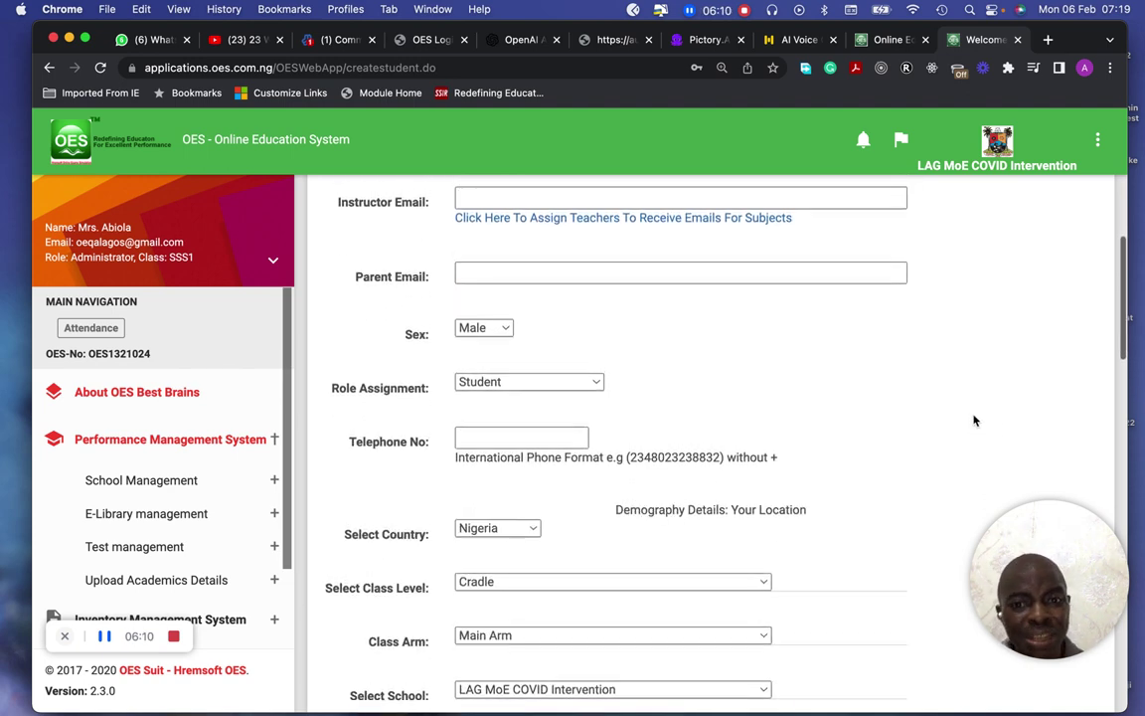
scroll(974, 420, down, 1)
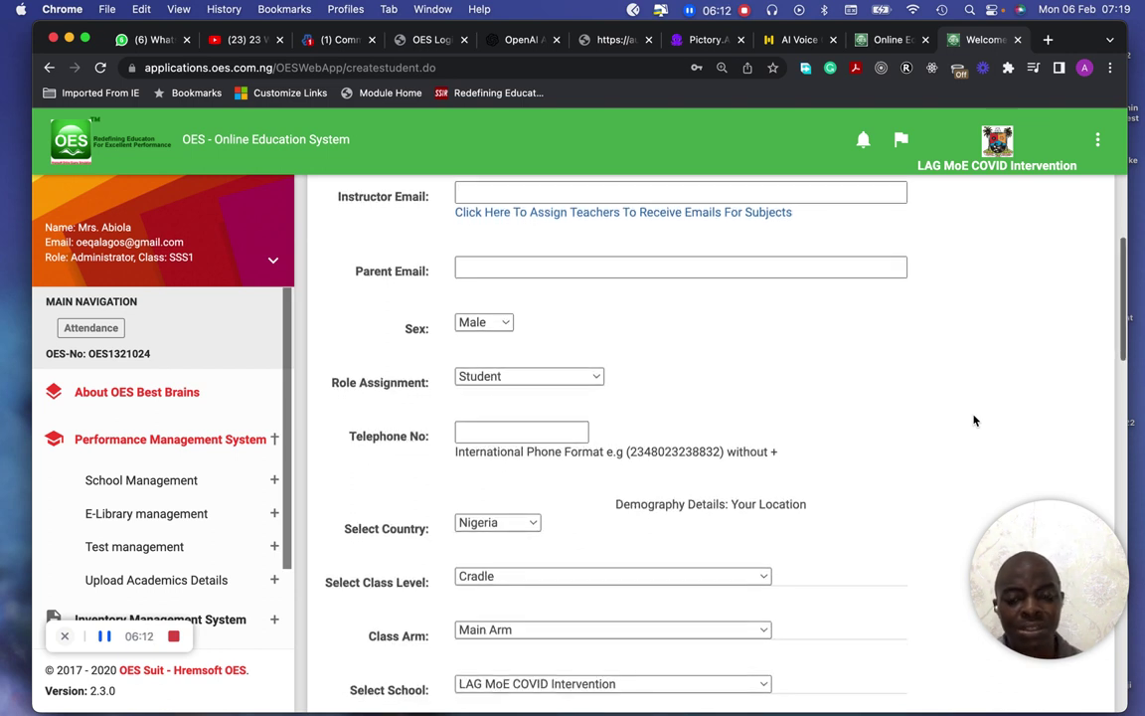
scroll(974, 420, down, 2)
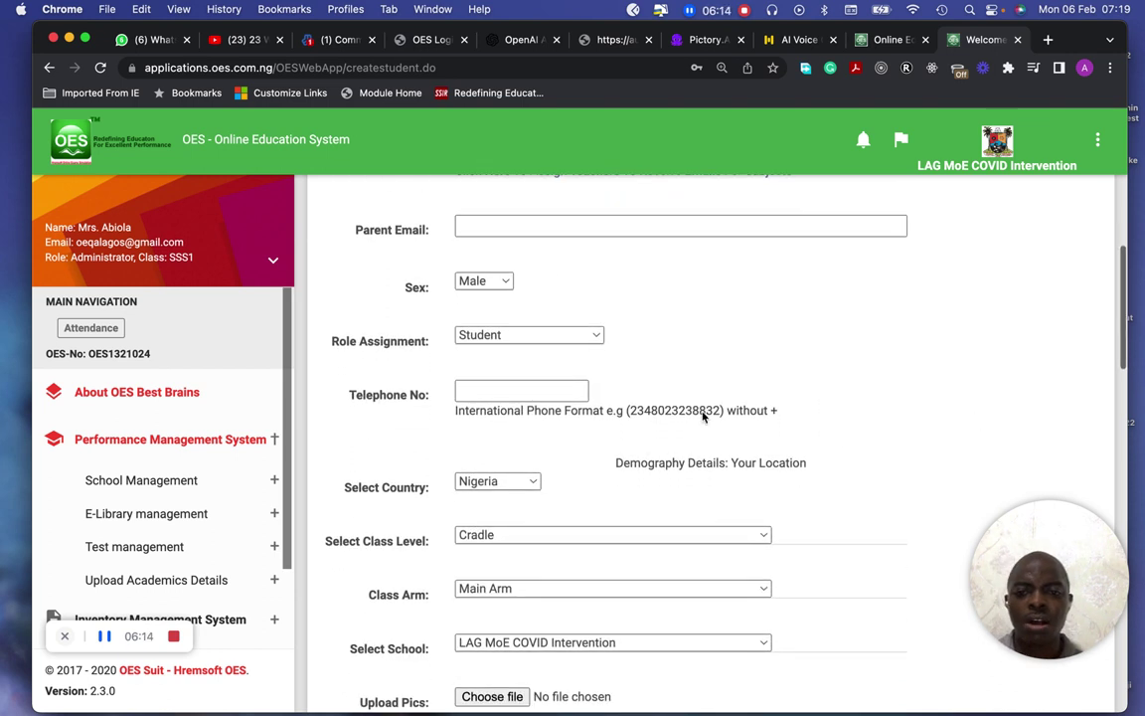
click(598, 339)
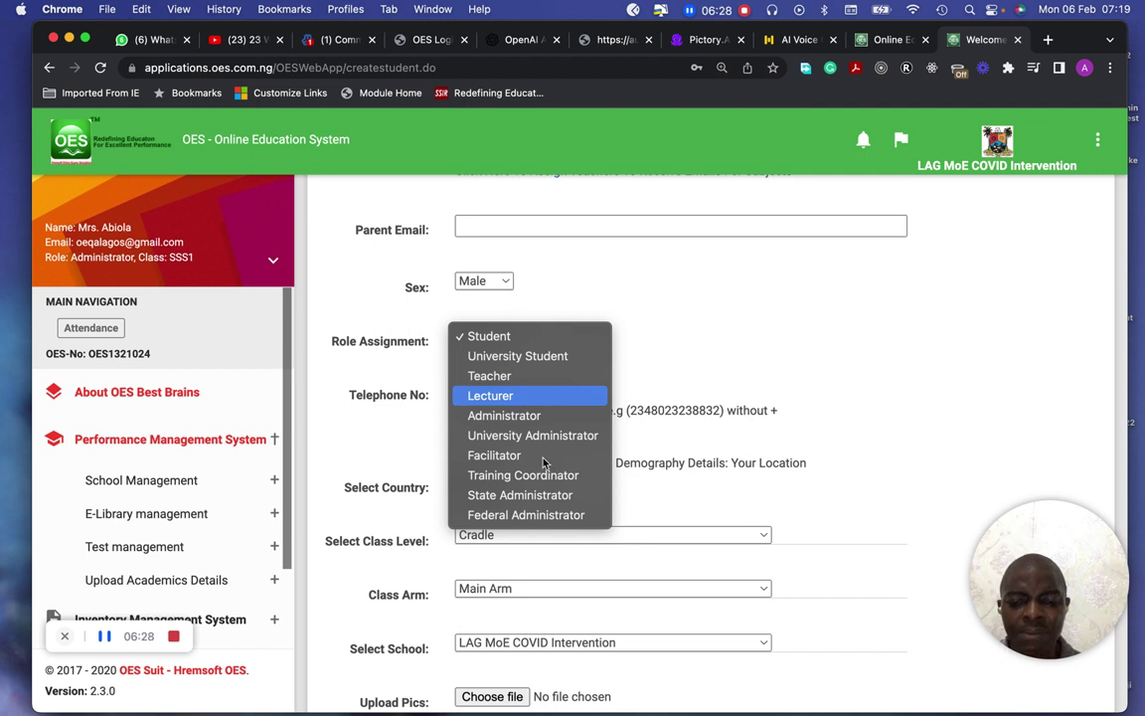
click(918, 419)
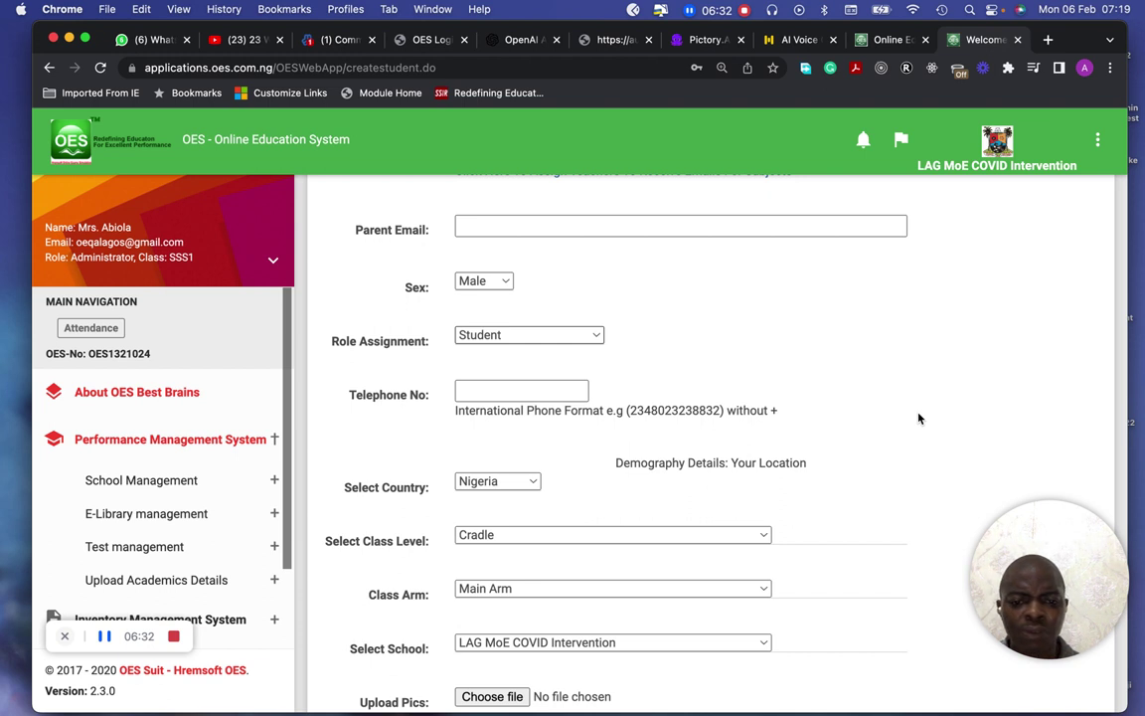
click(564, 337)
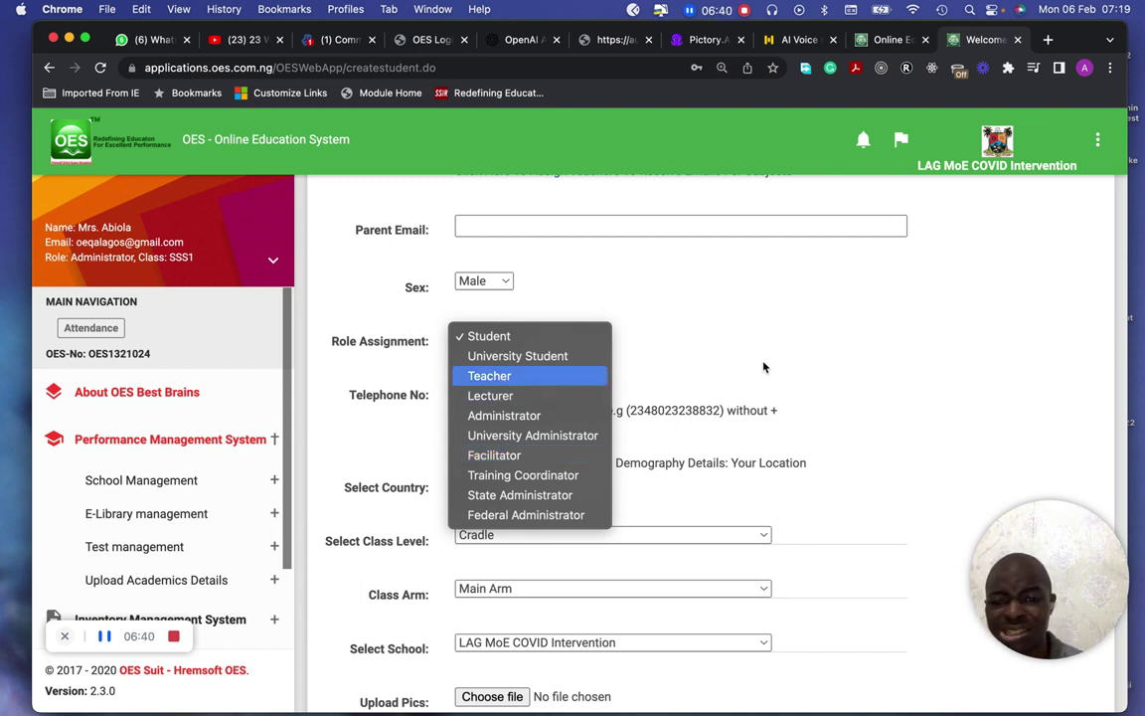
click(847, 366)
scroll(836, 555, down, 2)
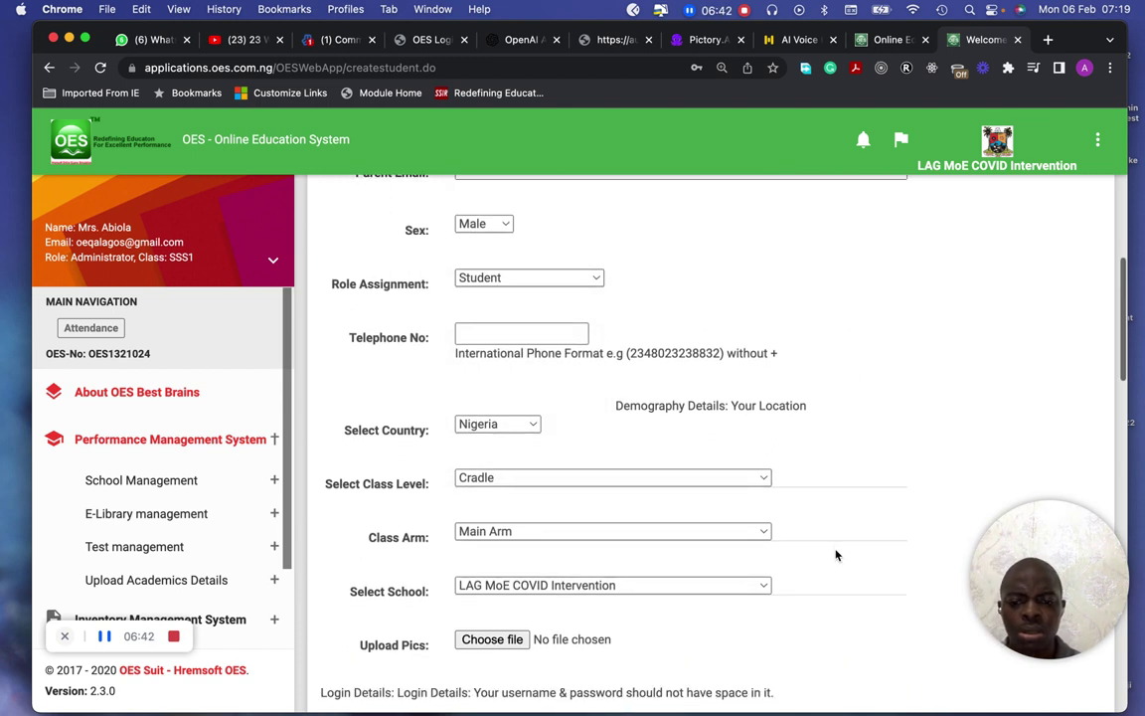
- View the available class levels and class arms in the Create User form, leaving Cradle and Main Arm selected
scroll(836, 554, down, 2)
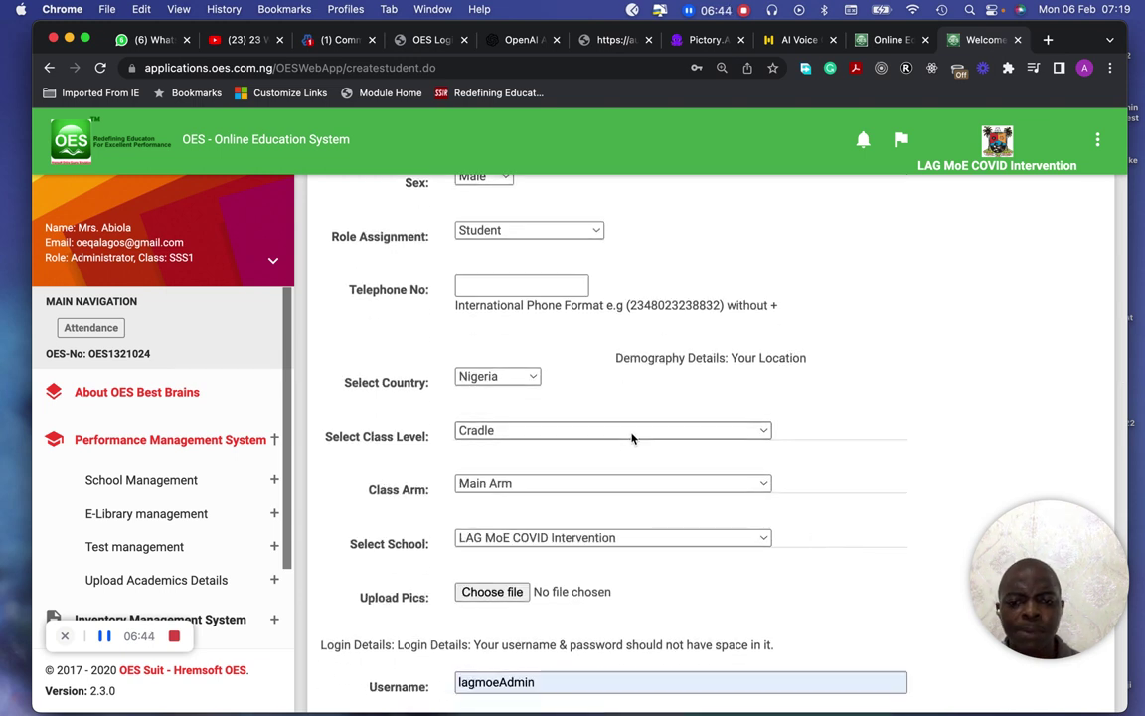
click(632, 437)
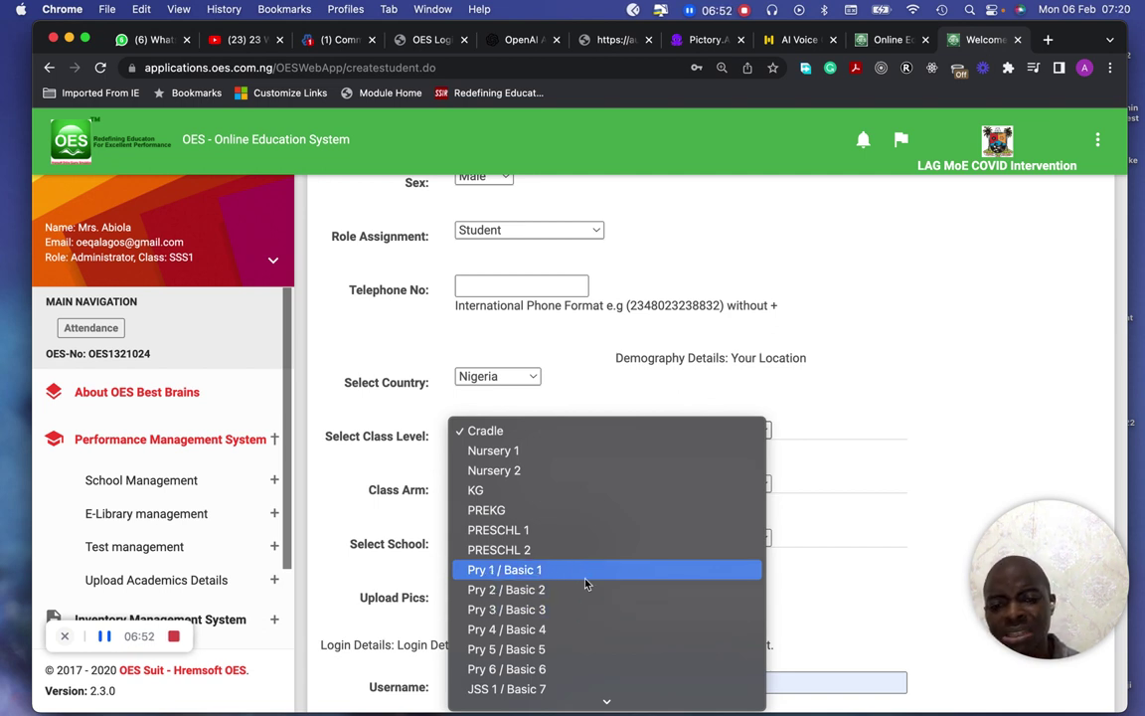
click(971, 447)
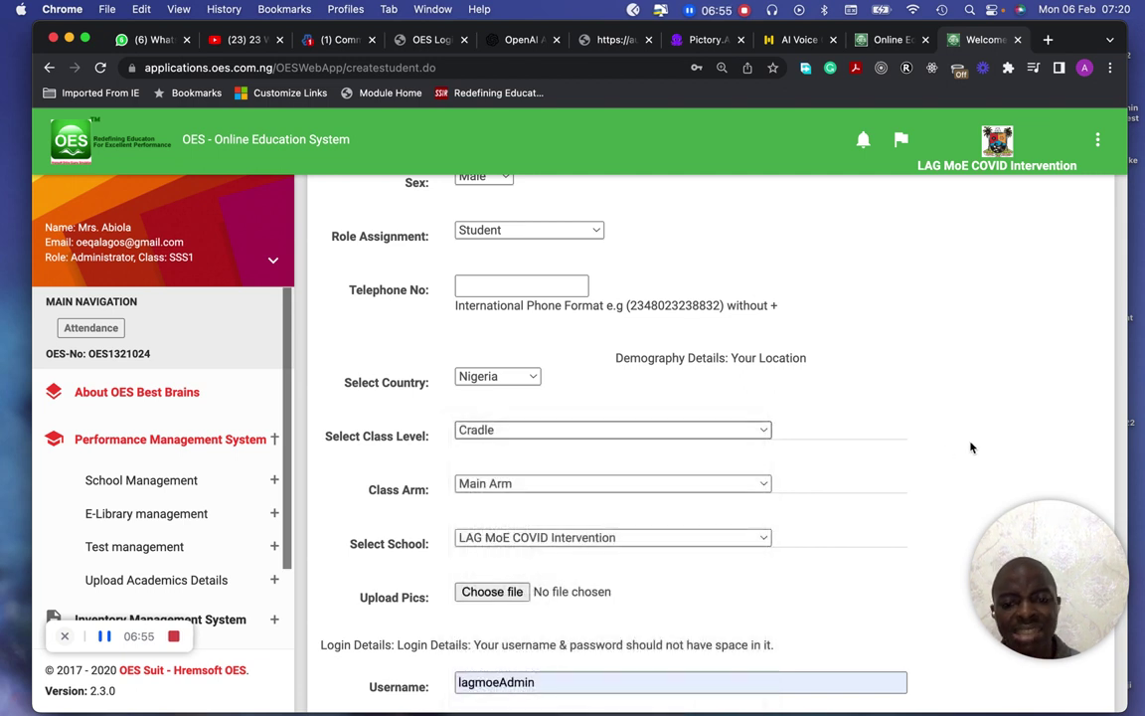
click(722, 485)
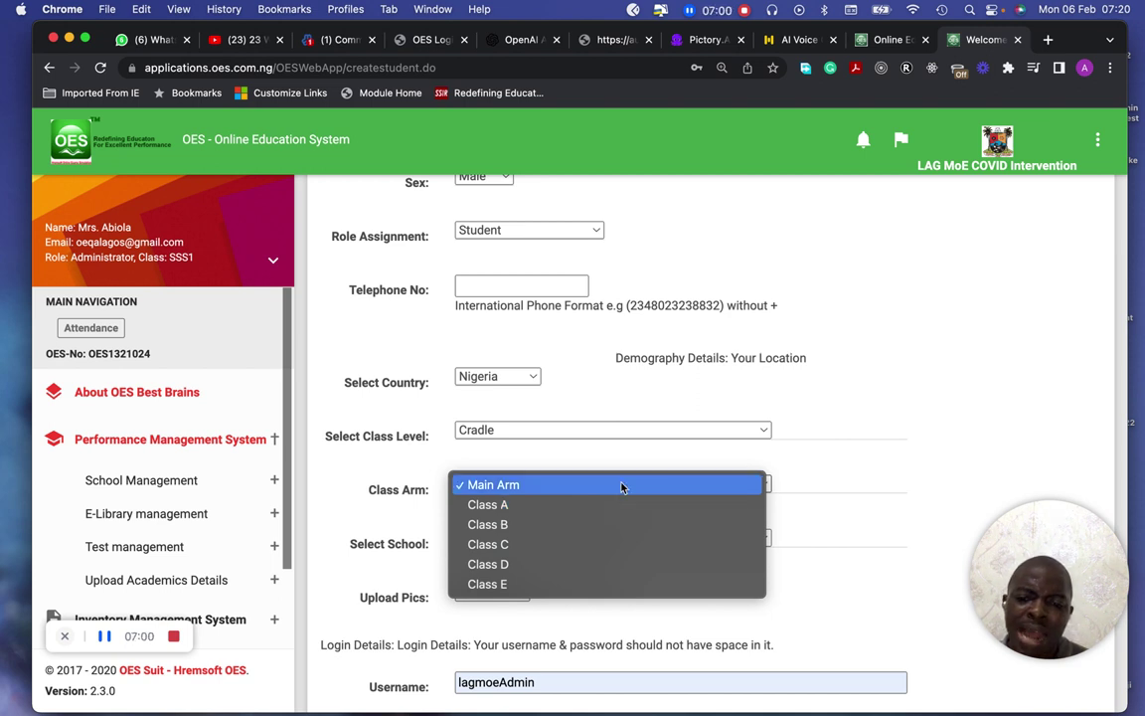
click(928, 377)
- Review the Login Details section and the Student/User List Management table, including its columns from email through QR Code and the Delete and Edit options
scroll(928, 378, down, 5)
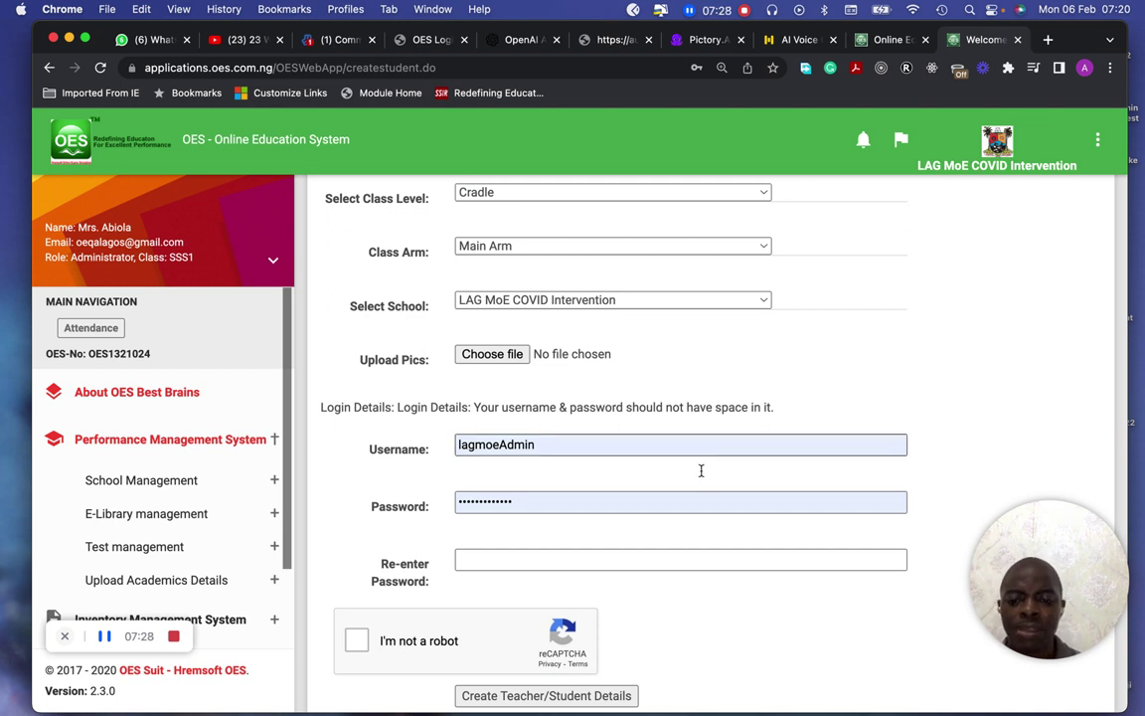
scroll(674, 658, down, 10)
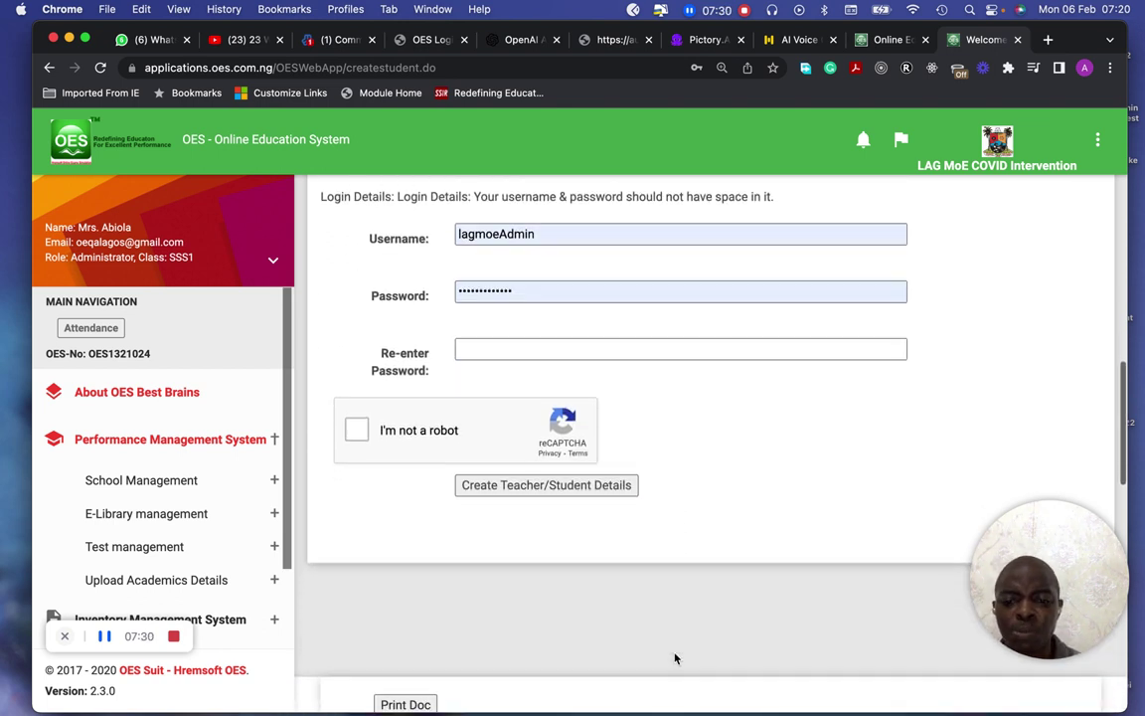
scroll(675, 658, down, 5)
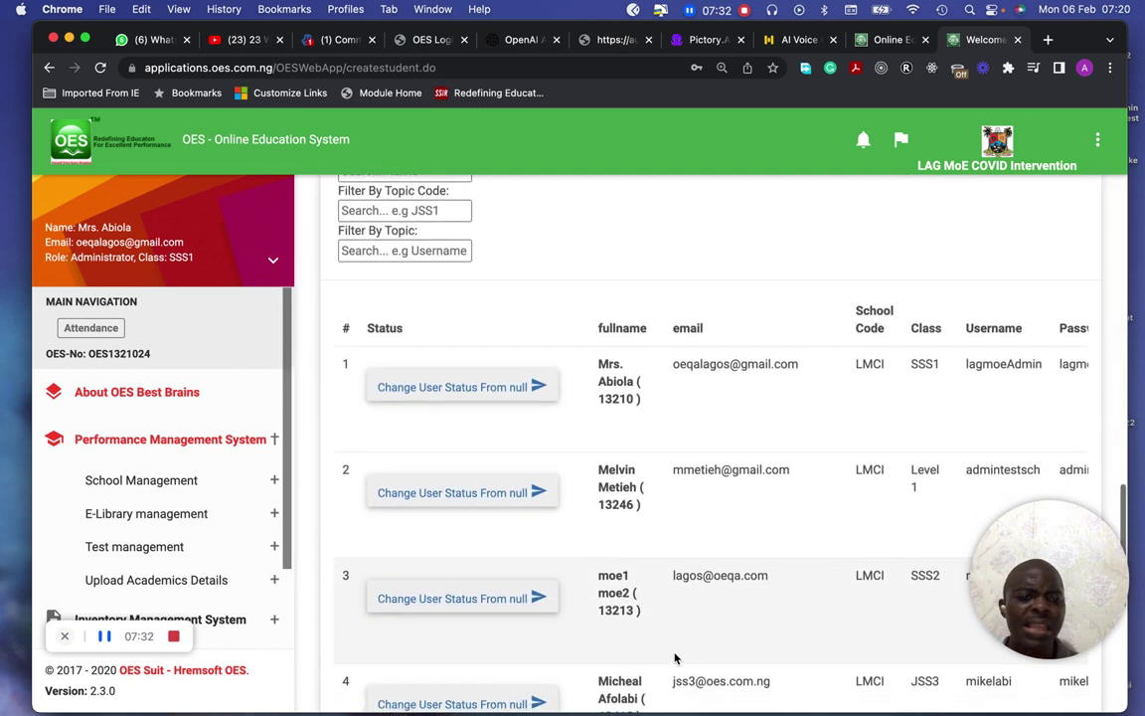
scroll(675, 658, right, 5)
scroll(675, 658, down, 1)
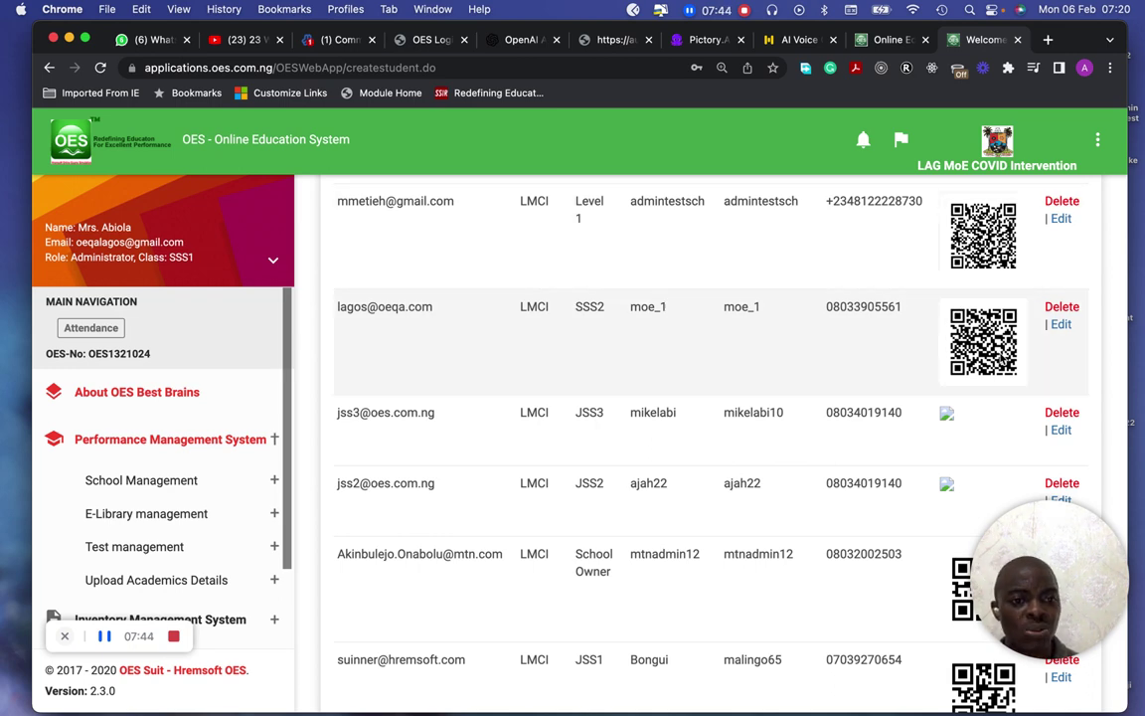
scroll(851, 510, up, 15)
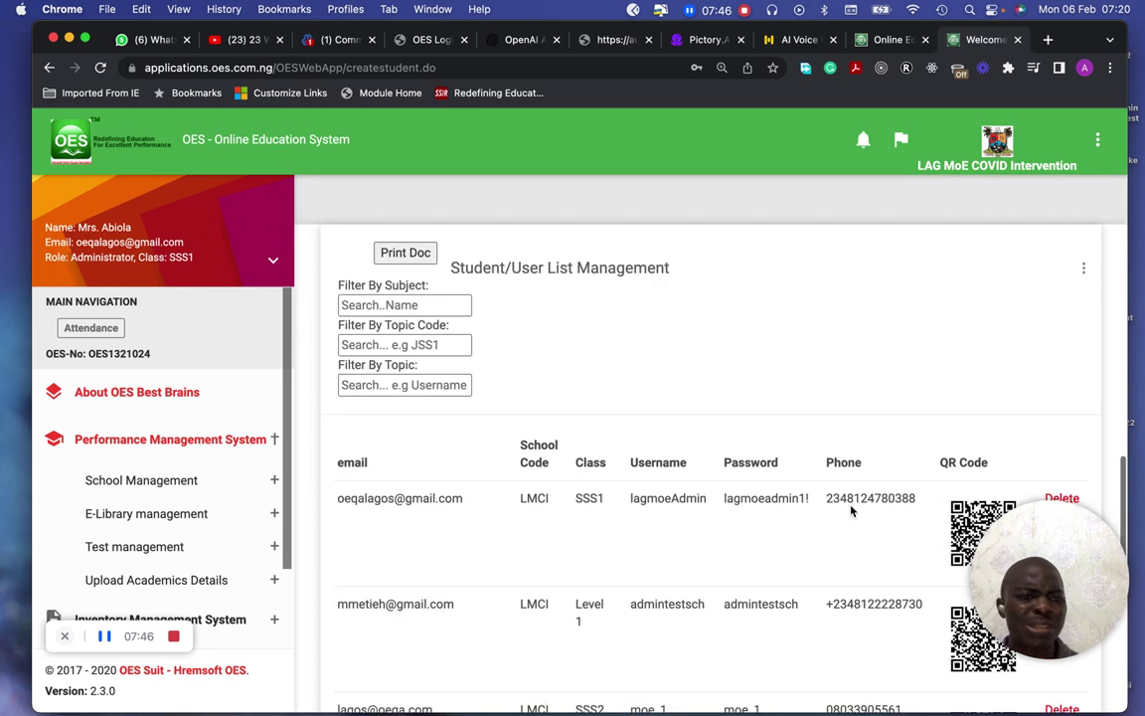
- Sign out of the administrator account and open student registration from the login page
scroll(851, 511, up, 5)
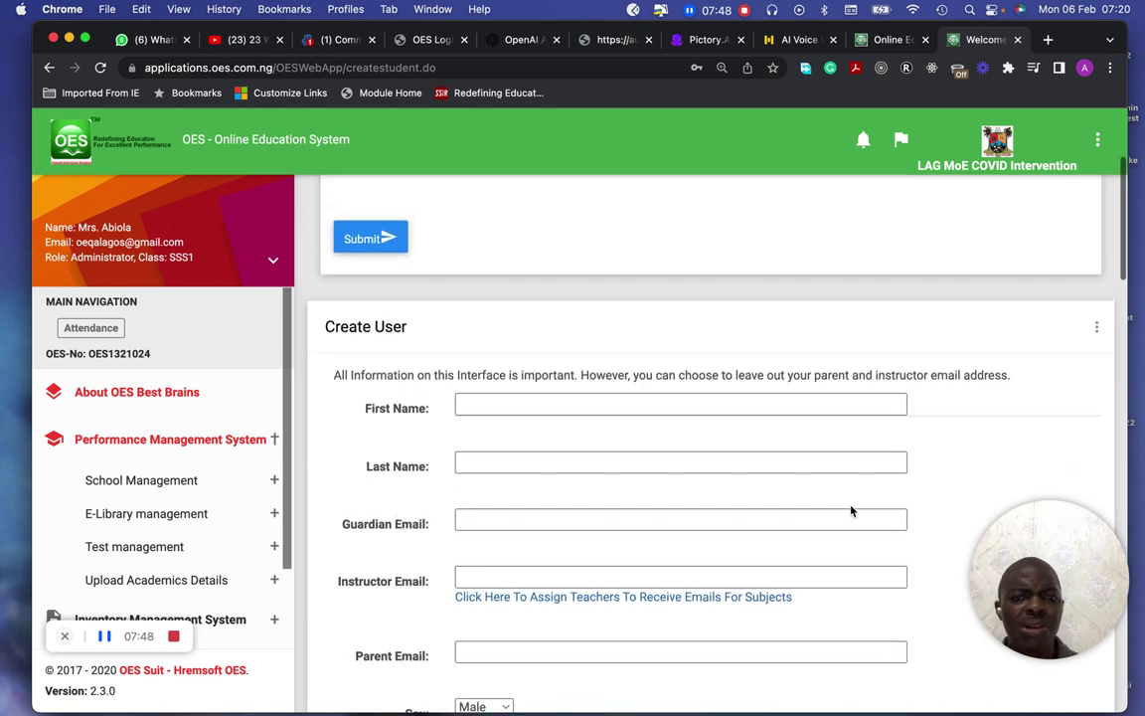
scroll(851, 511, up, 3)
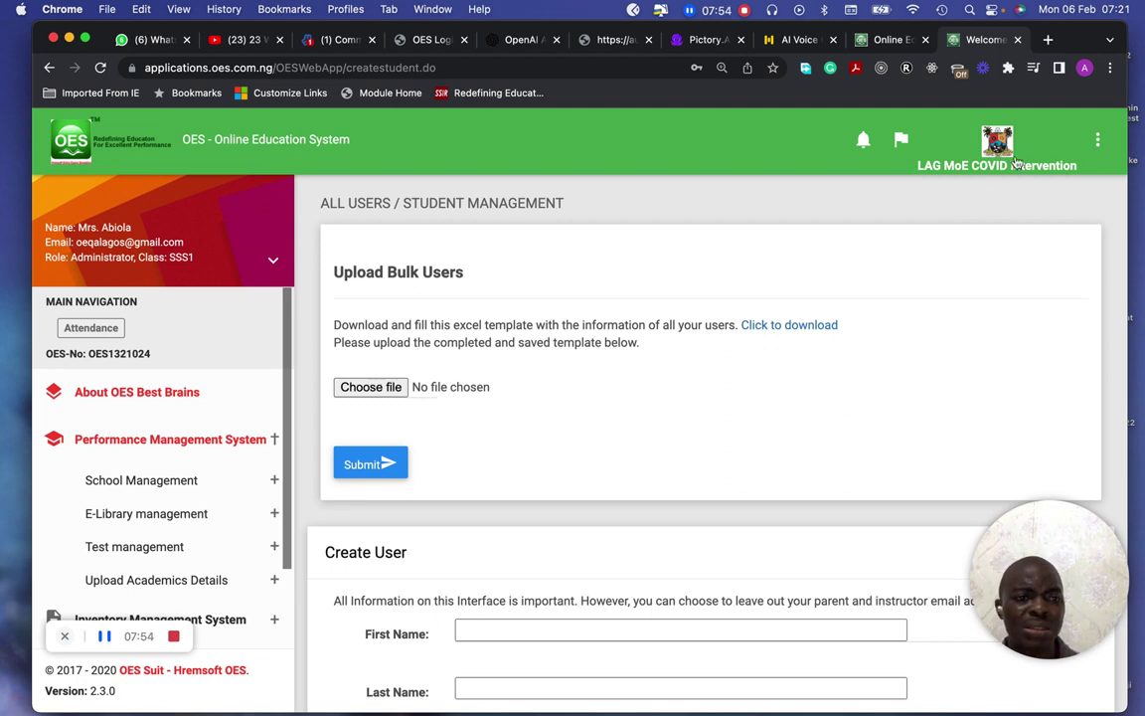
click(1097, 141)
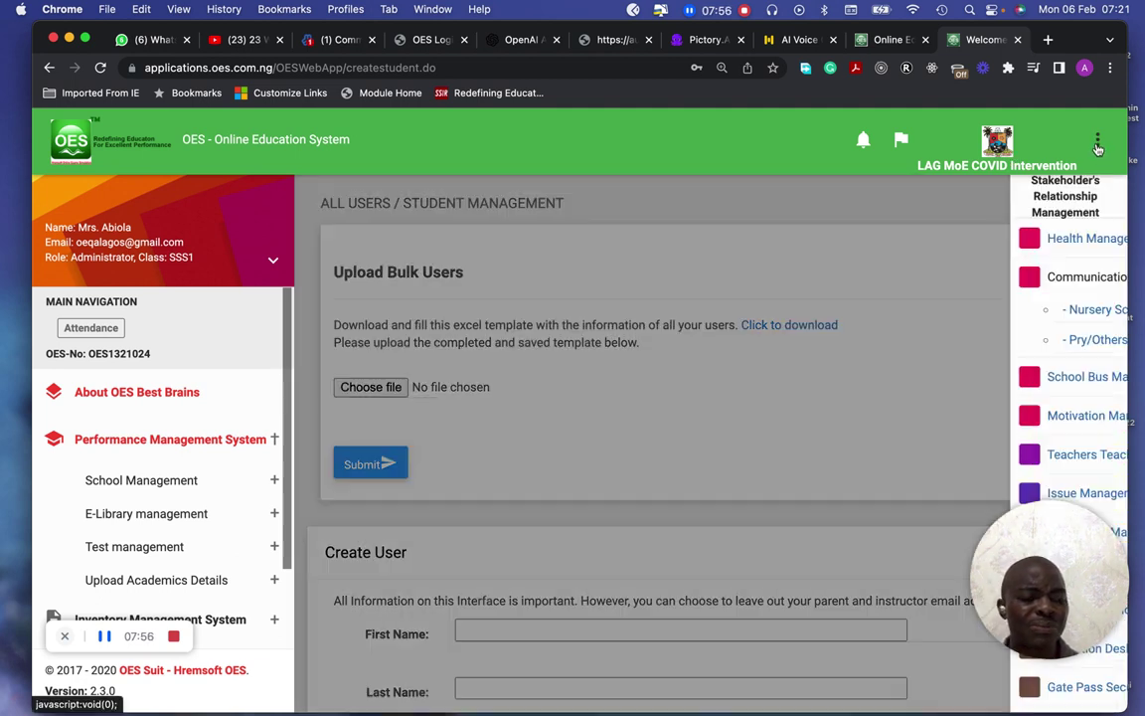
click(1070, 198)
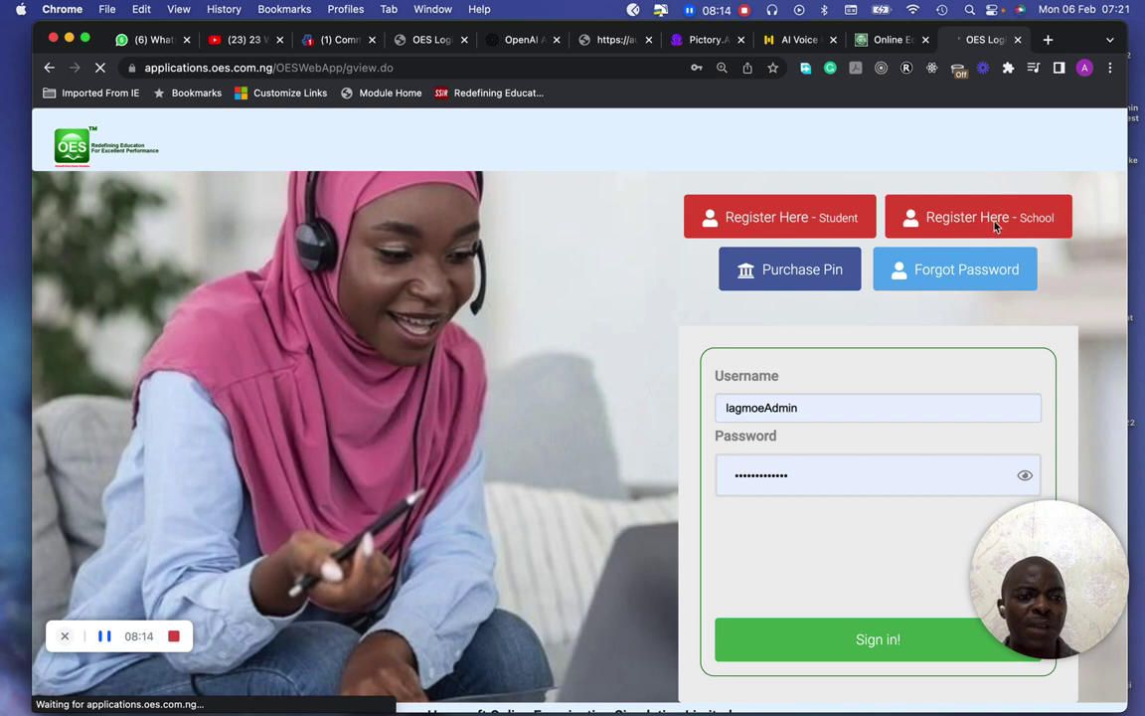
click(825, 229)
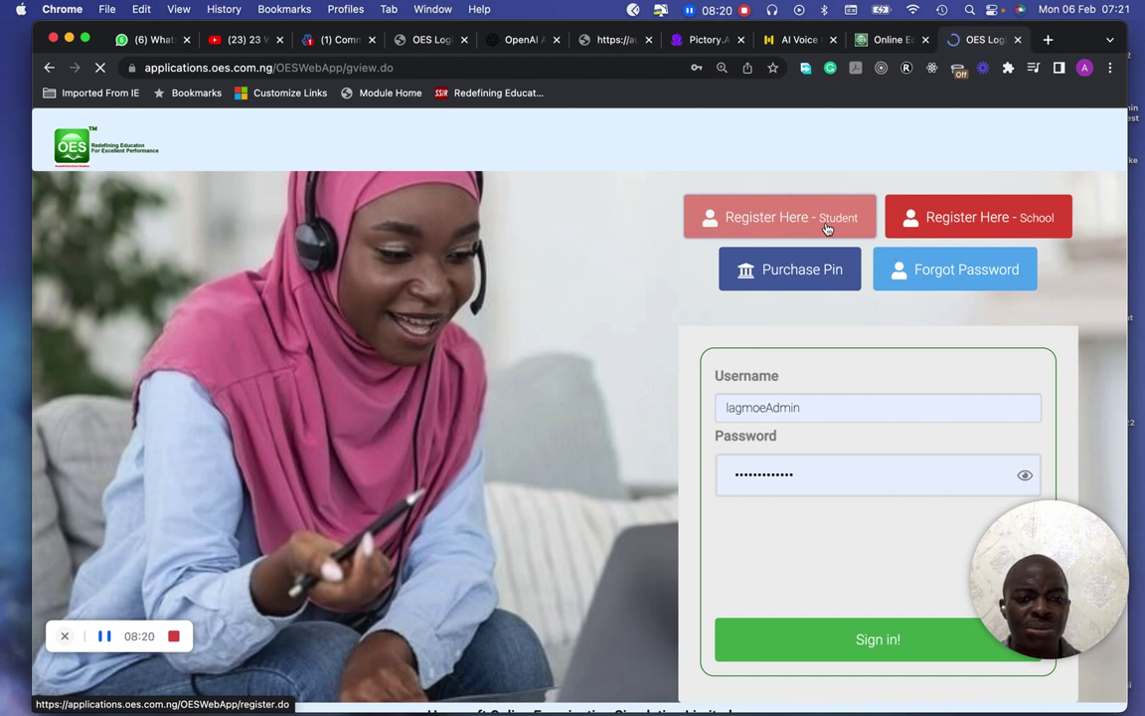